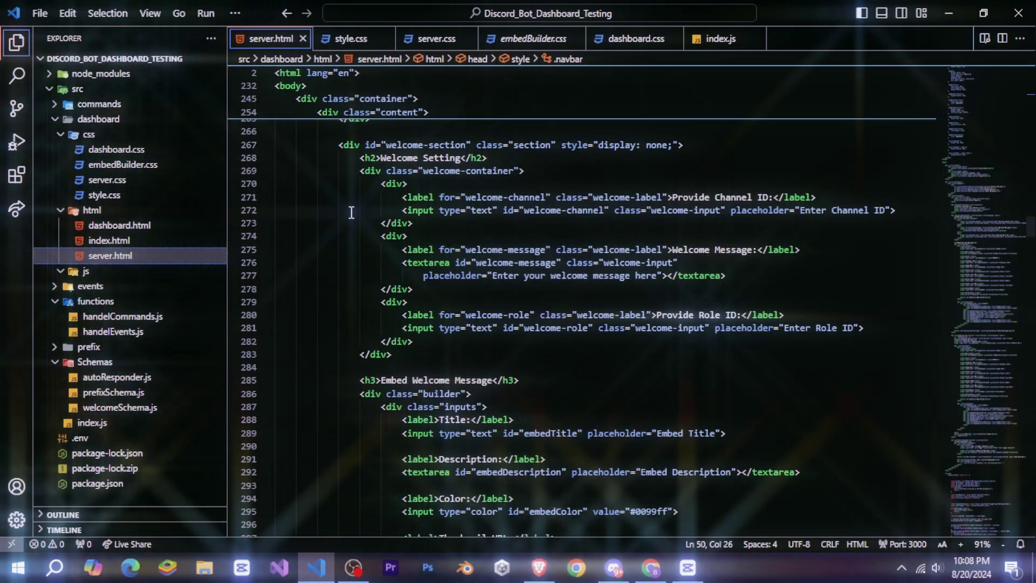
Open index.html and run node . in the integrated terminal to start the dashboard on localhost:1500.
scroll(776, 207, down, 6)
scroll(775, 206, down, 20)
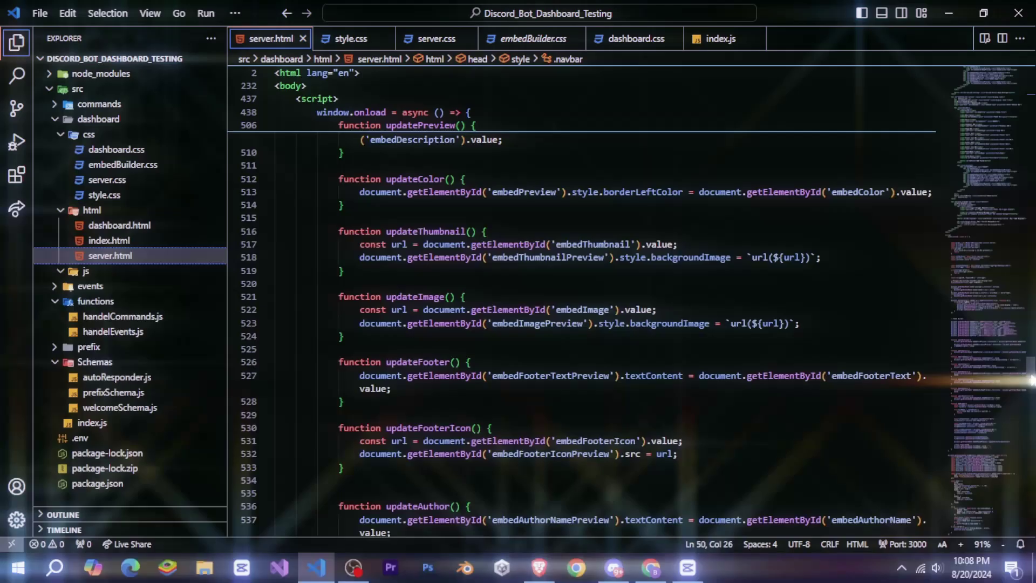
click(124, 240)
scroll(594, 270, down, 10)
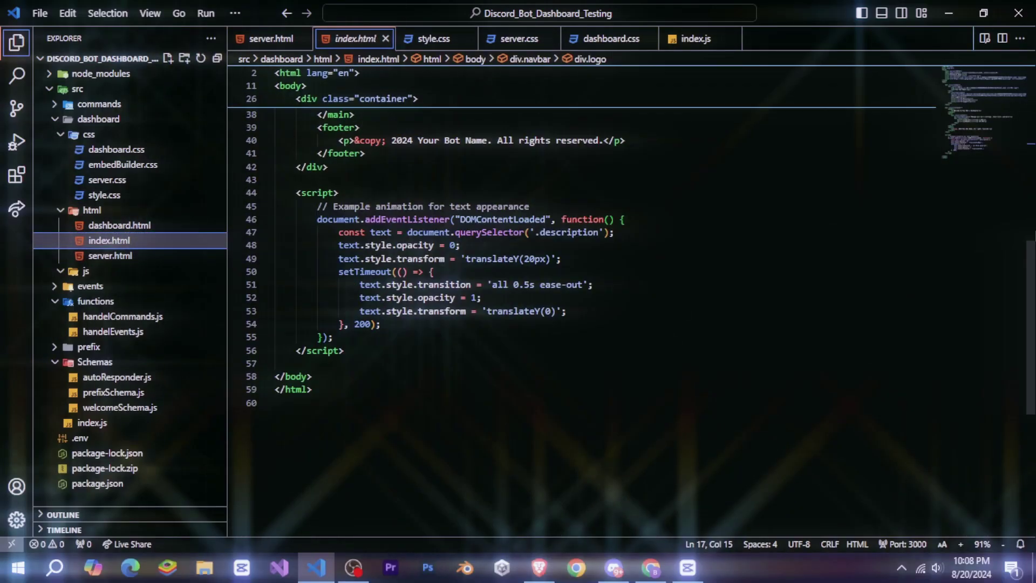
key(ctrl+grave)
text(node .)
key(Return)
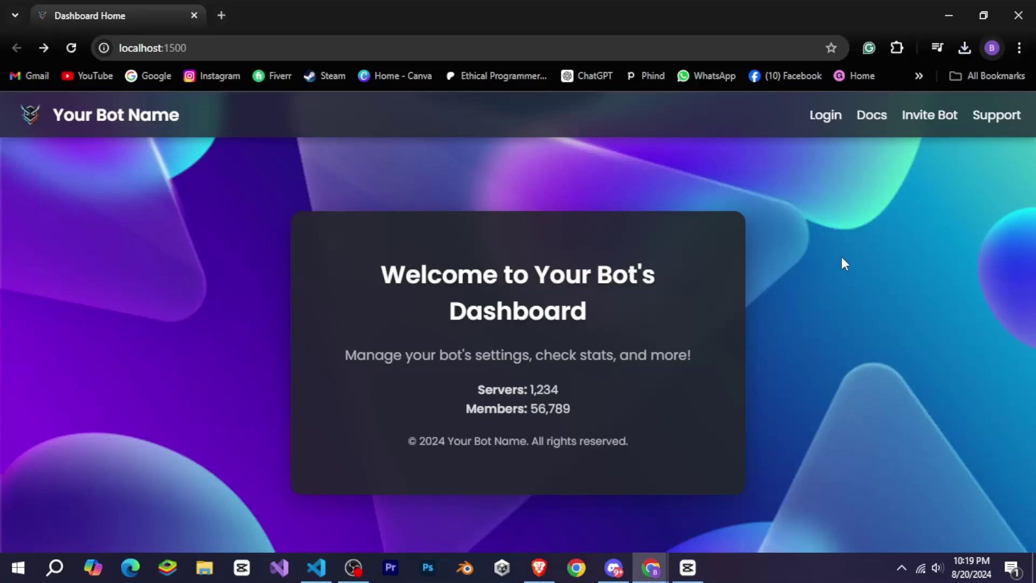
Reload the localhost:1500 home page, look over the welcome heading and Members: 56,789 stat, then log in with Discord.
key(F5)
key(F5)
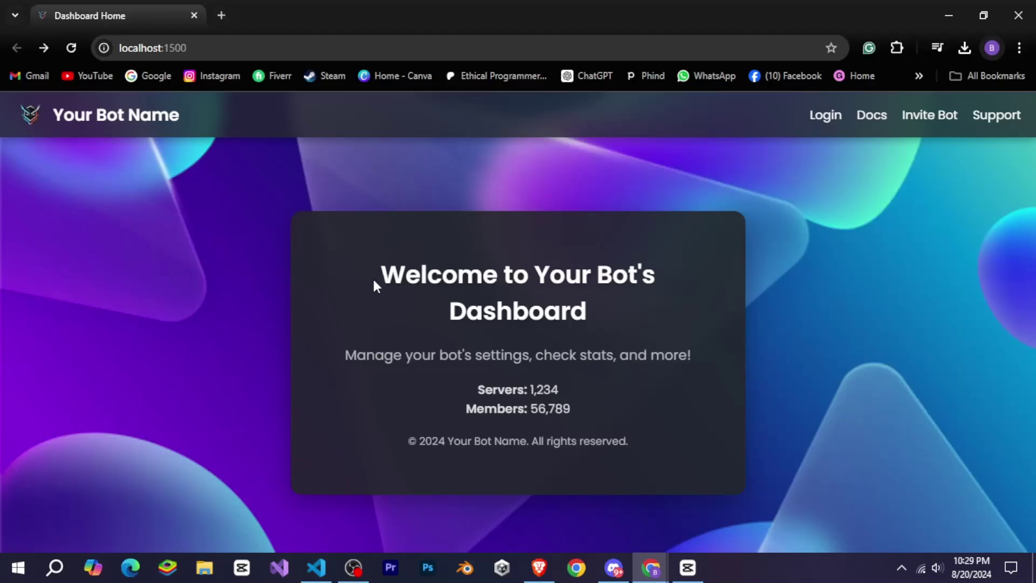
drag(375, 284, 601, 324)
click(603, 325)
drag(332, 361, 583, 391)
click(598, 448)
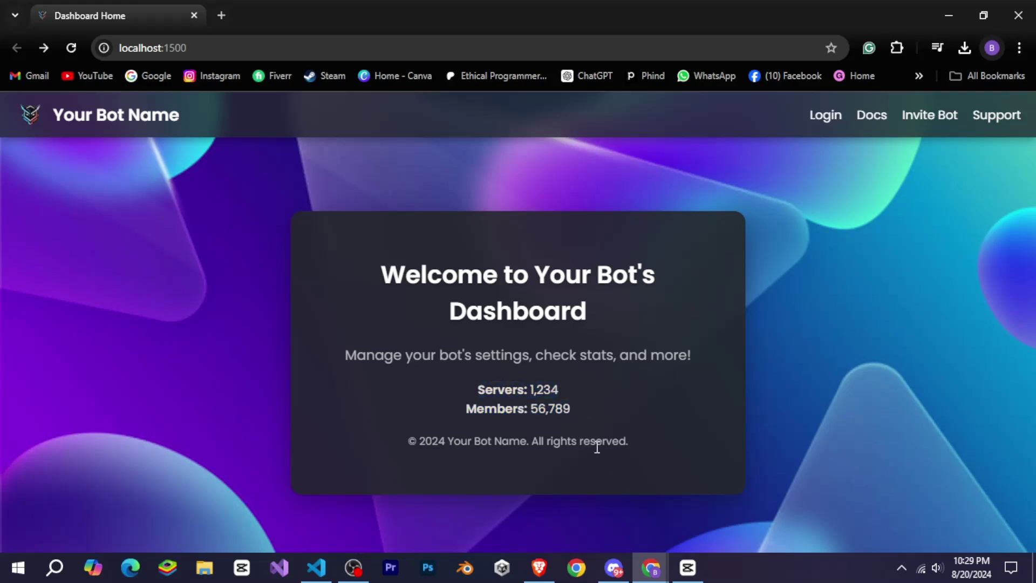
click(834, 119)
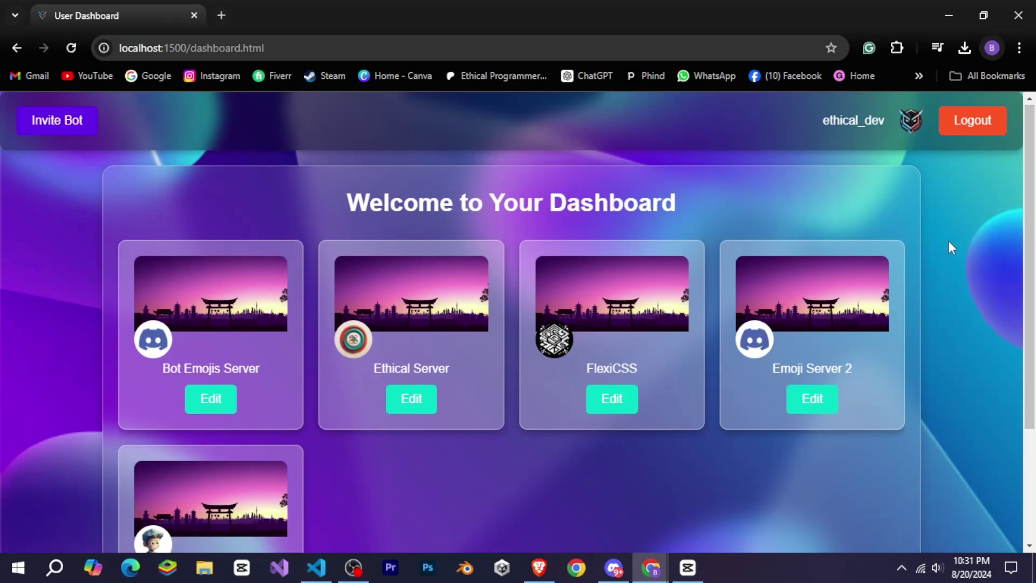
Scroll through the server cards and choose Edit on the Ethical Server card.
scroll(947, 241, down, 3)
scroll(859, 386, up, 3)
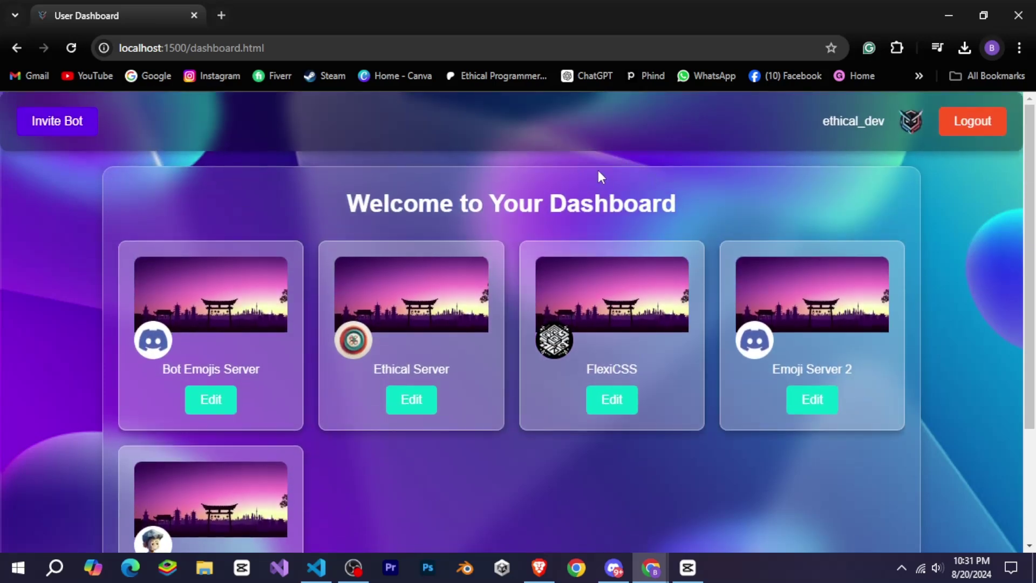
drag(352, 204, 788, 227)
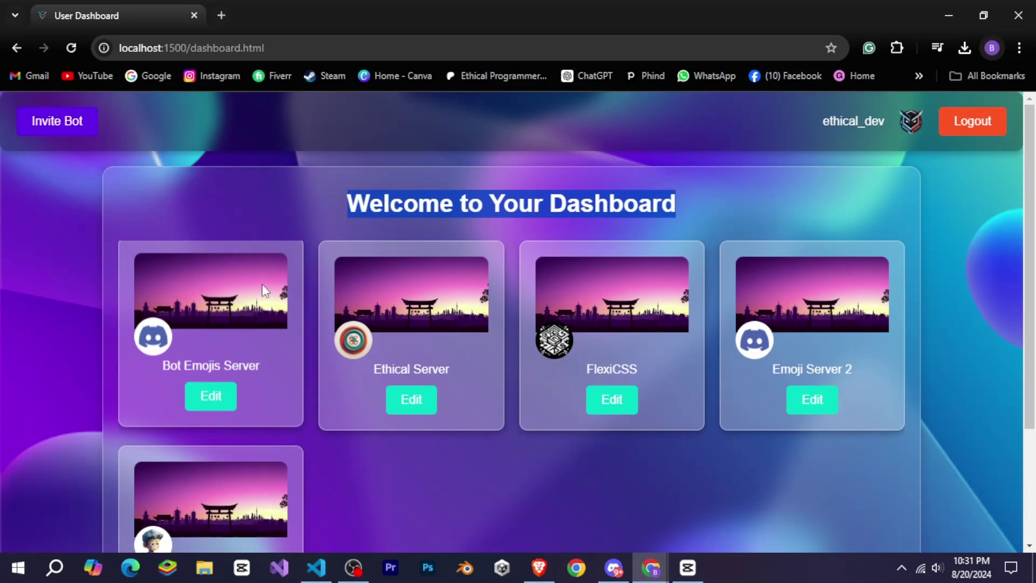
scroll(486, 393, down, 3)
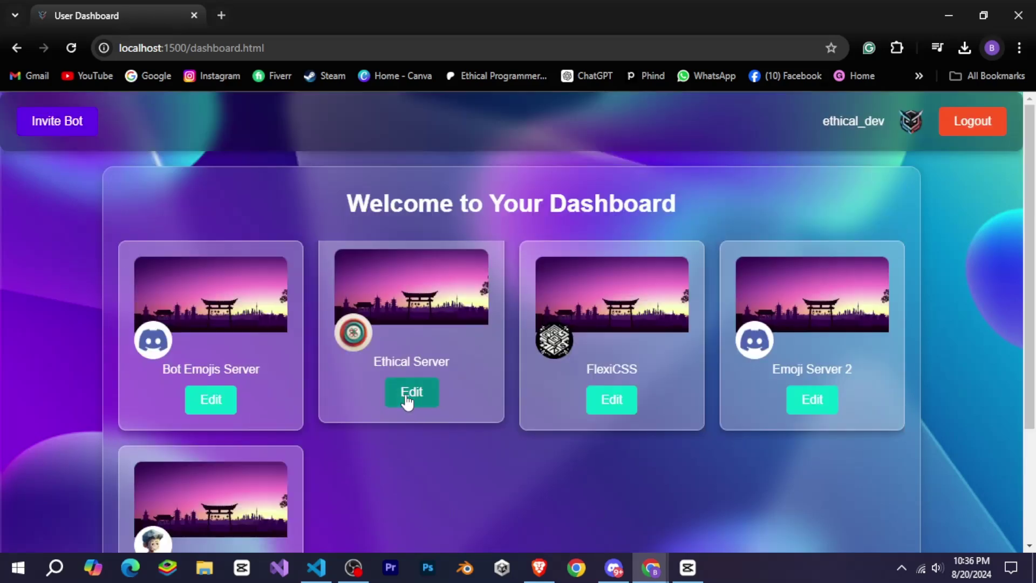
click(407, 394)
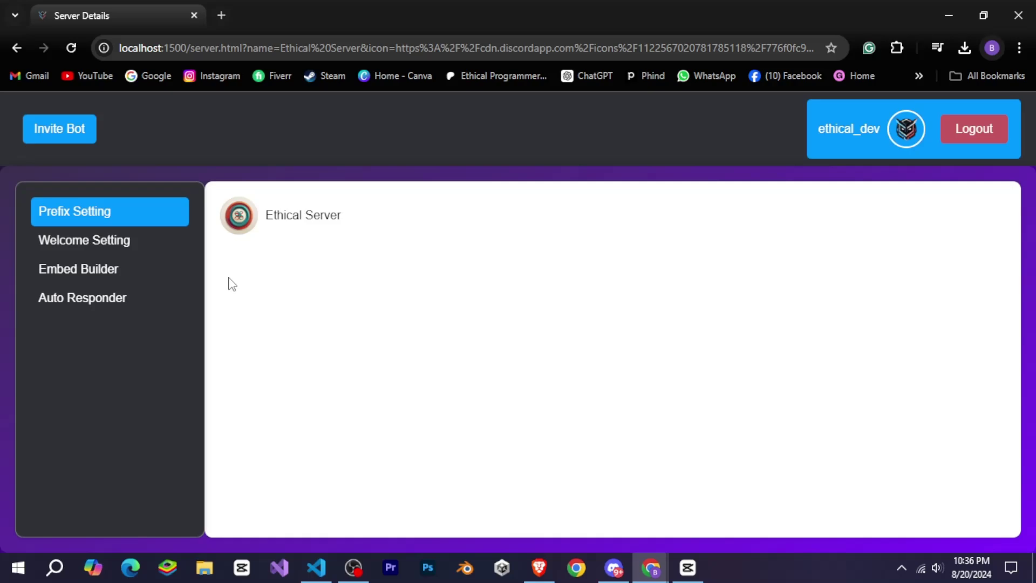
Look through the Welcome Setting form for Ethical Server.
drag(797, 142, 915, 142)
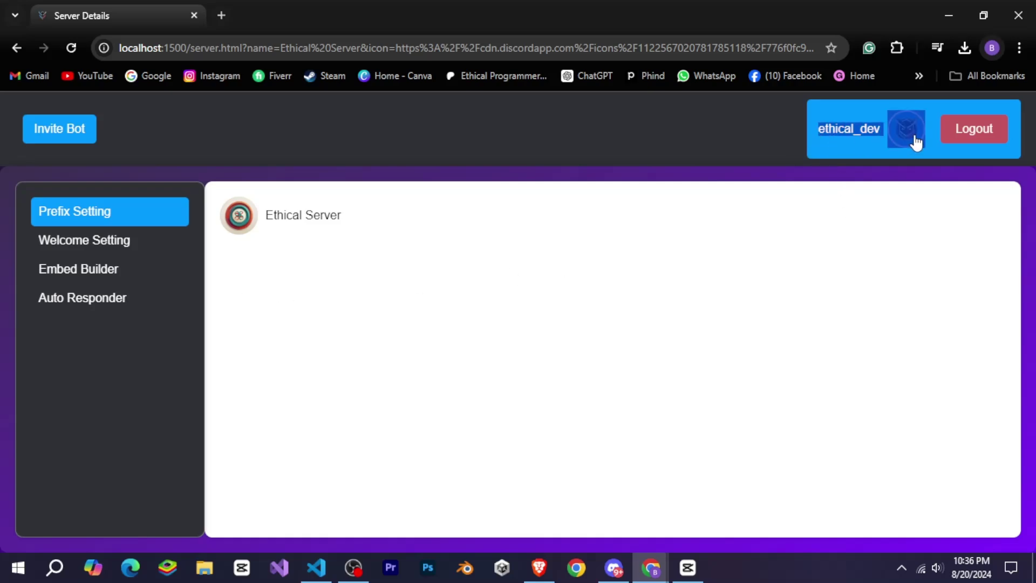
click(824, 155)
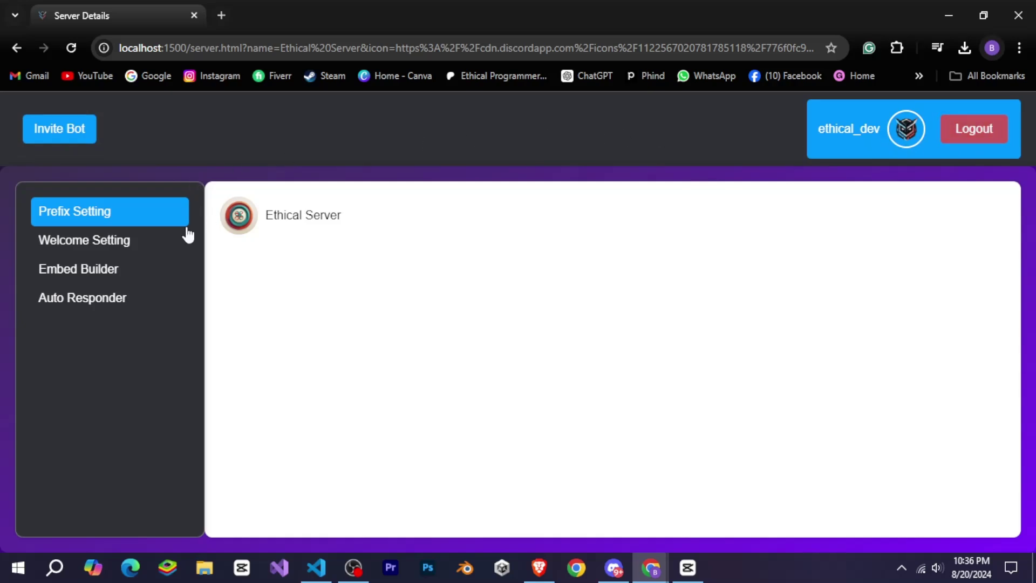
click(161, 241)
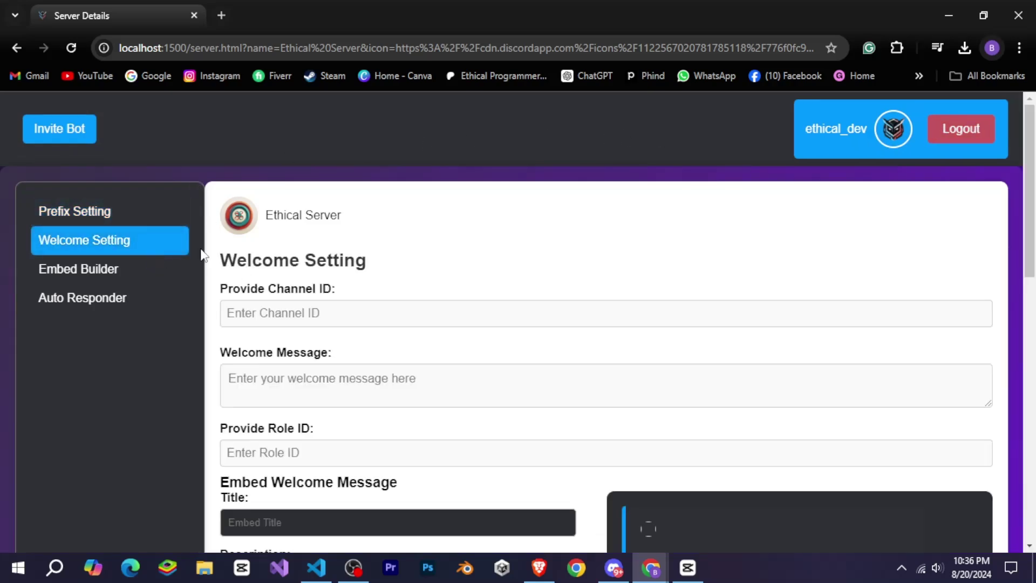
drag(202, 255, 393, 261)
click(393, 260)
scroll(397, 250, down, 4)
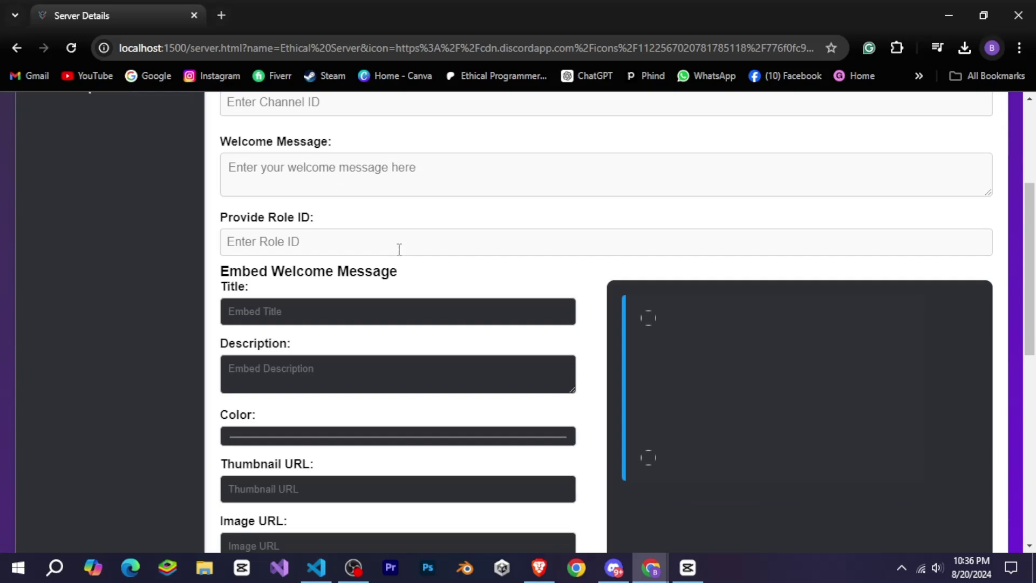
scroll(400, 249, up, 3)
scroll(442, 276, down, 10)
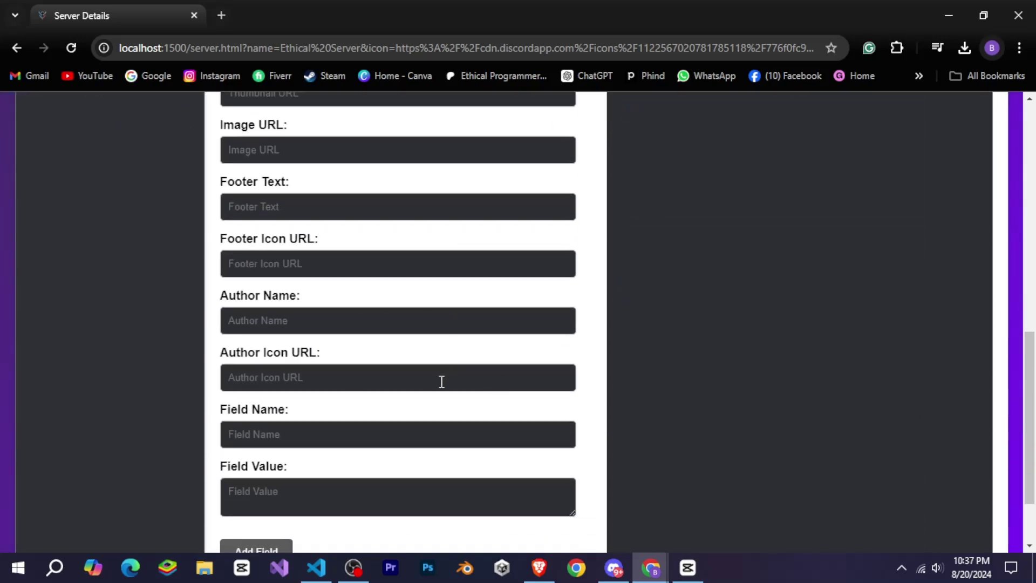
scroll(441, 382, down, 1)
scroll(455, 381, up, 7)
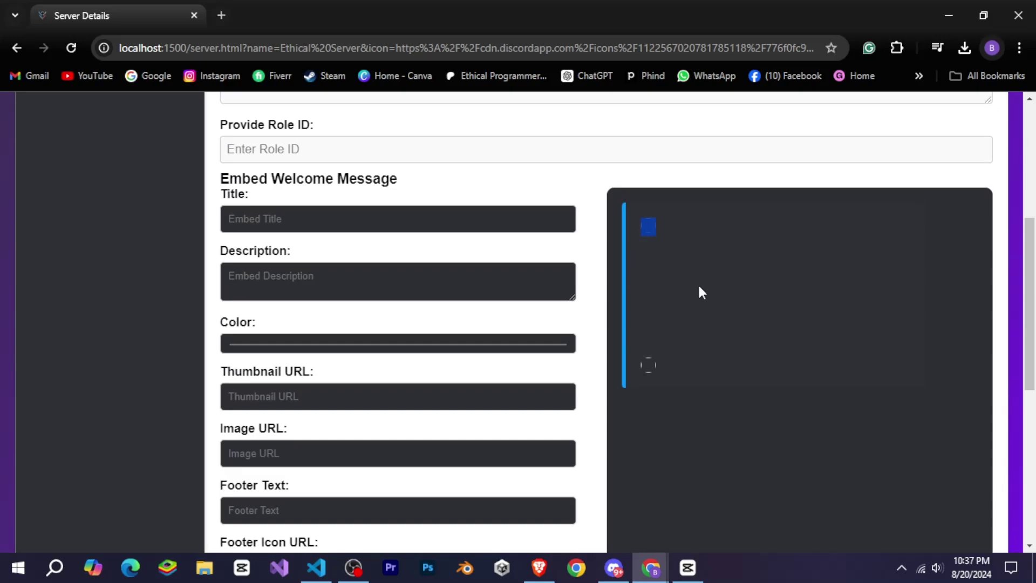
scroll(744, 351, up, 5)
Review the Embed Builder section, including its Webhook URL field.
click(79, 271)
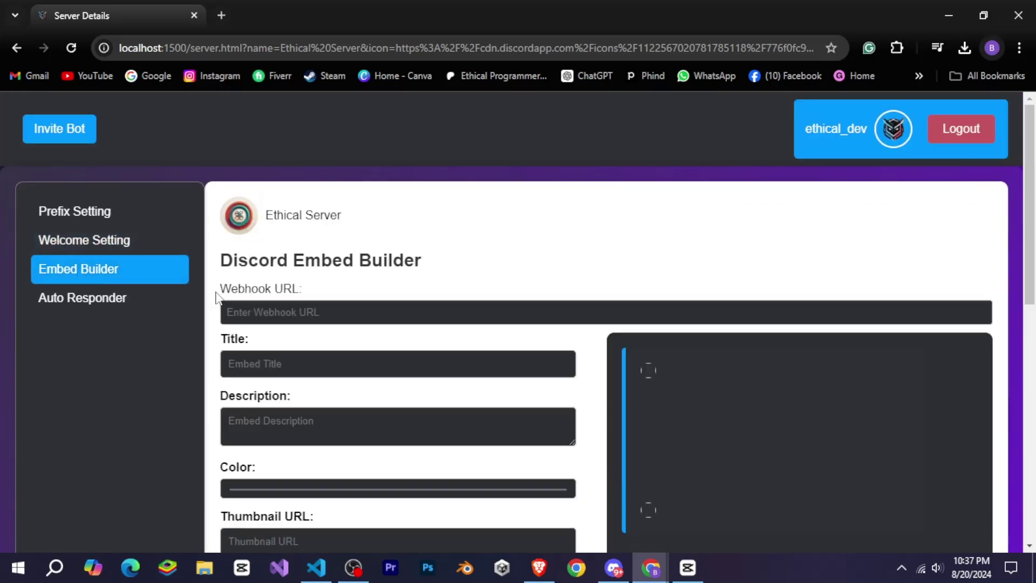
drag(220, 292, 433, 285)
click(433, 284)
scroll(435, 278, down, 9)
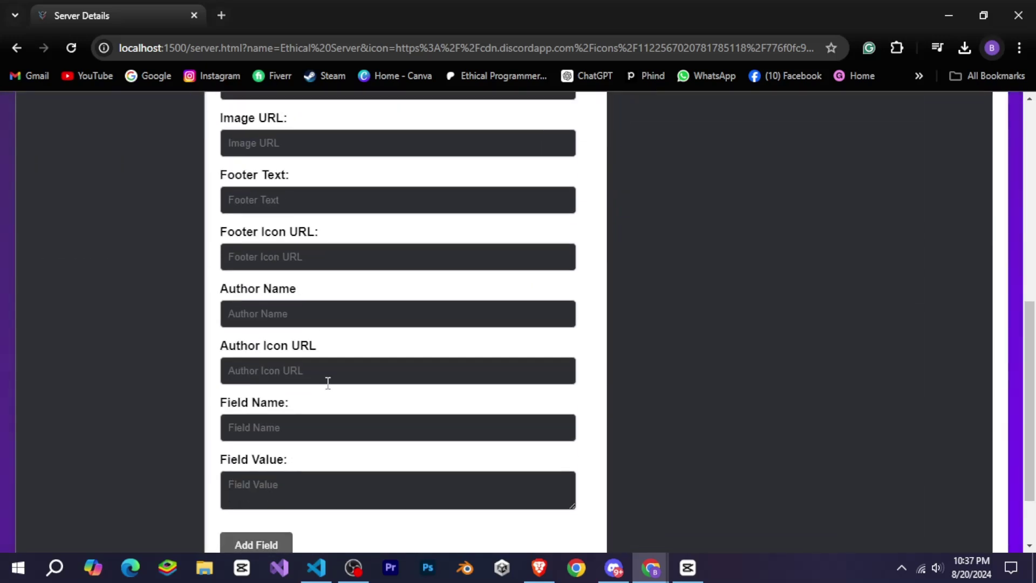
scroll(583, 426, up, 10)
Review the Auto Responder section and its two Current Responders.
click(151, 302)
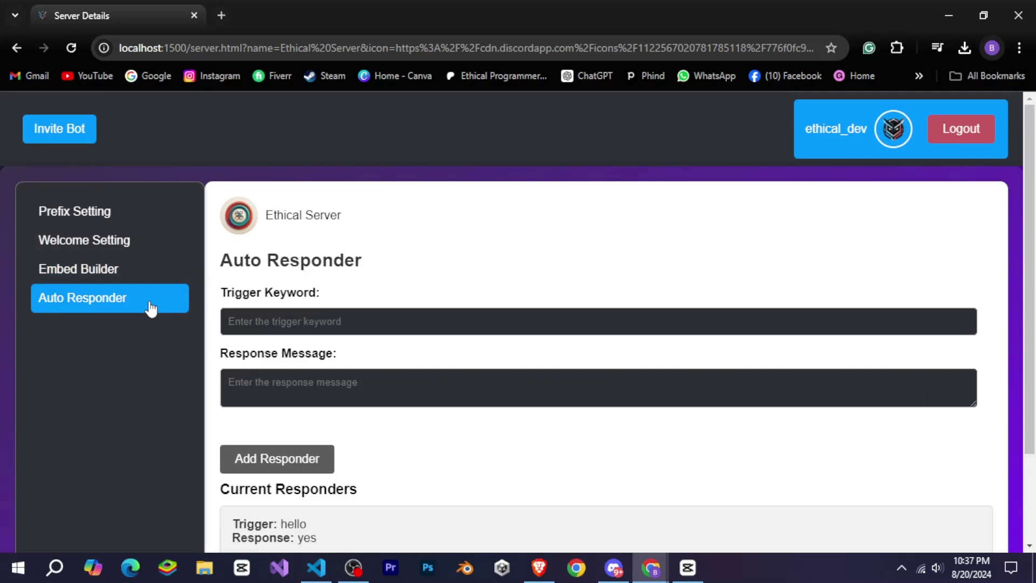
scroll(293, 308, down, 2)
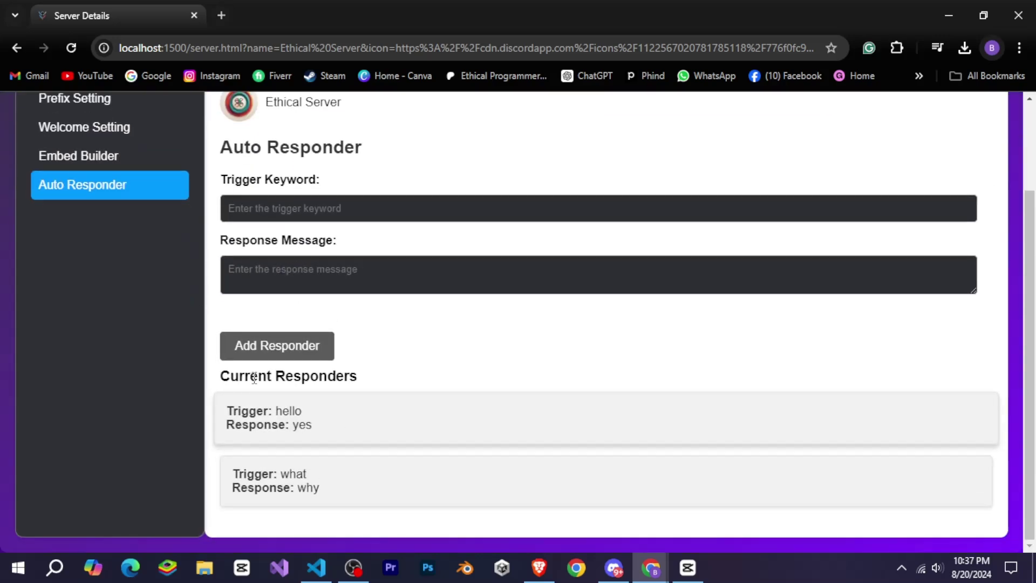
triple_click(381, 381)
click(403, 456)
scroll(399, 411, up, 2)
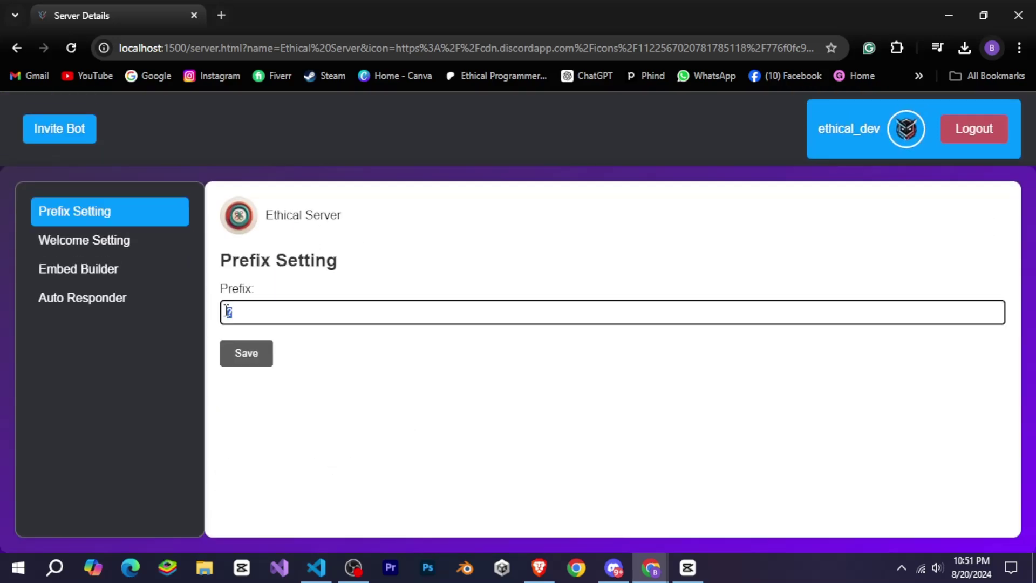
Paste the test channel's ID into Channel ID and enter the welcome message "Hello Welcome to my {server}. {user}!".
click(100, 248)
click(615, 568)
right_click(174, 170)
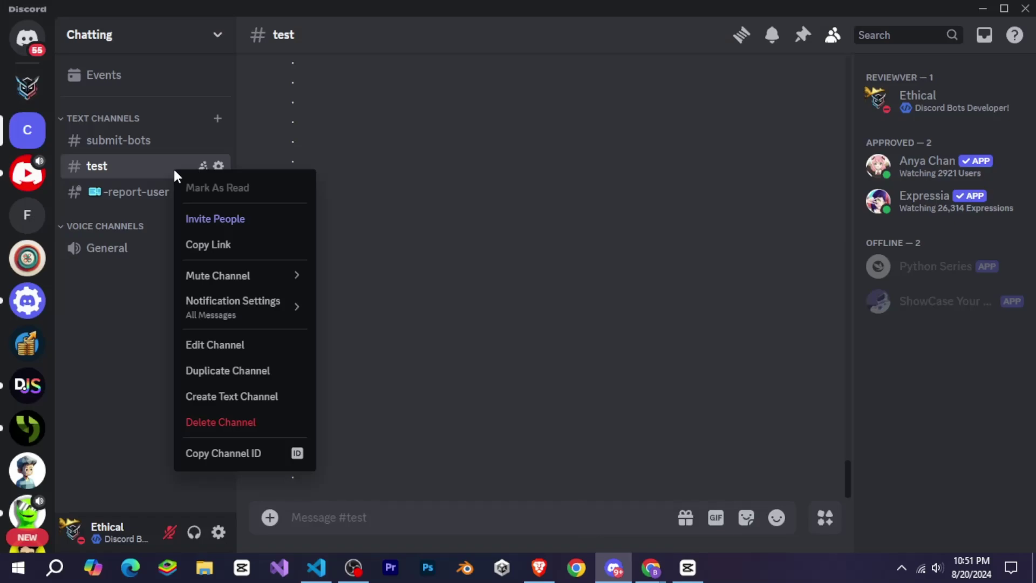
click(241, 451)
key(alt+Tab)
click(285, 314)
key(ctrl+v)
scroll(376, 236, down, 3)
click(376, 236)
text(G)
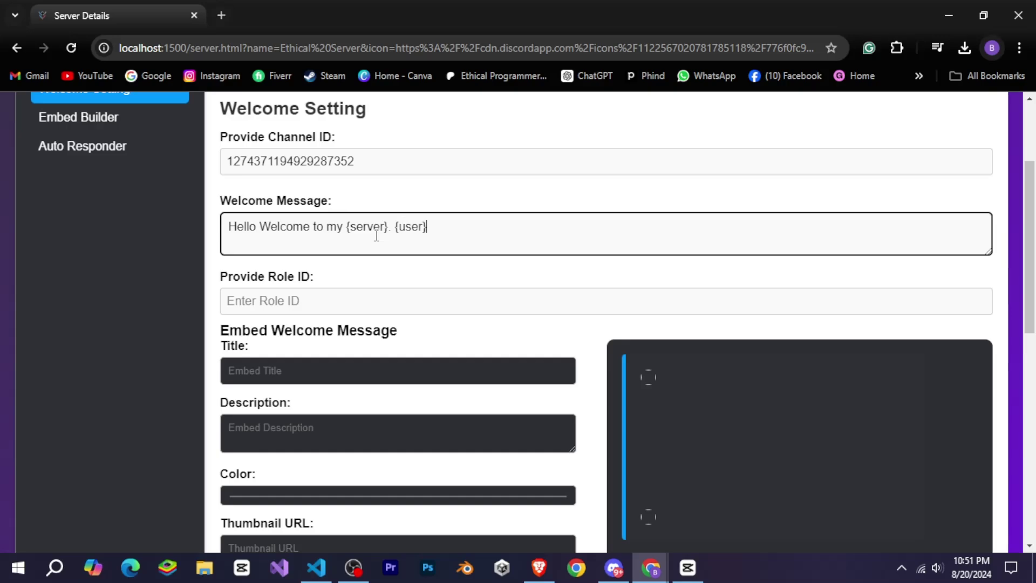
Copy a role's ID from the server's Roles settings and paste it into Role ID.
key(alt+Tab)
click(108, 34)
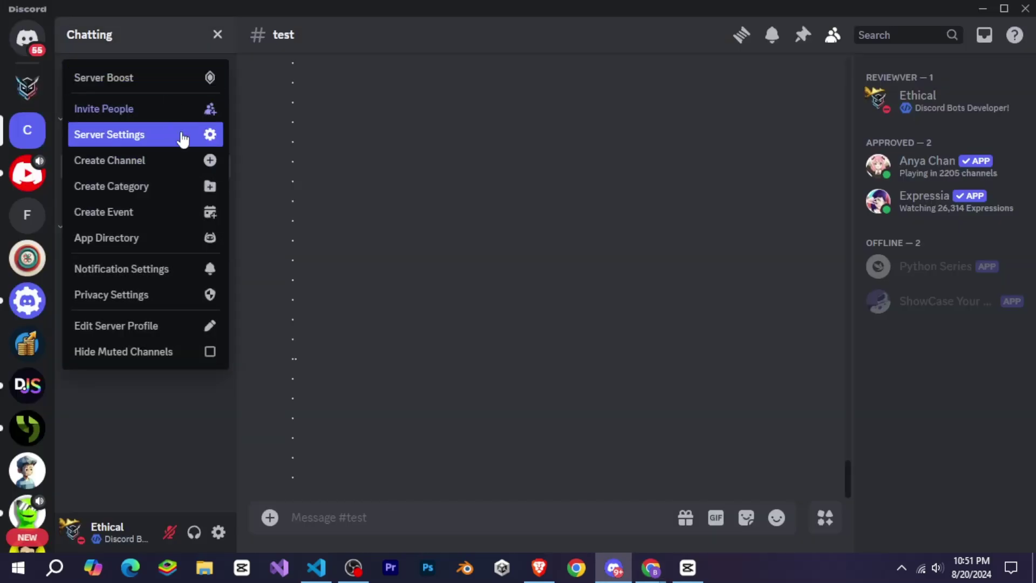
click(183, 140)
click(213, 123)
right_click(402, 397)
click(456, 448)
key(alt+Tab)
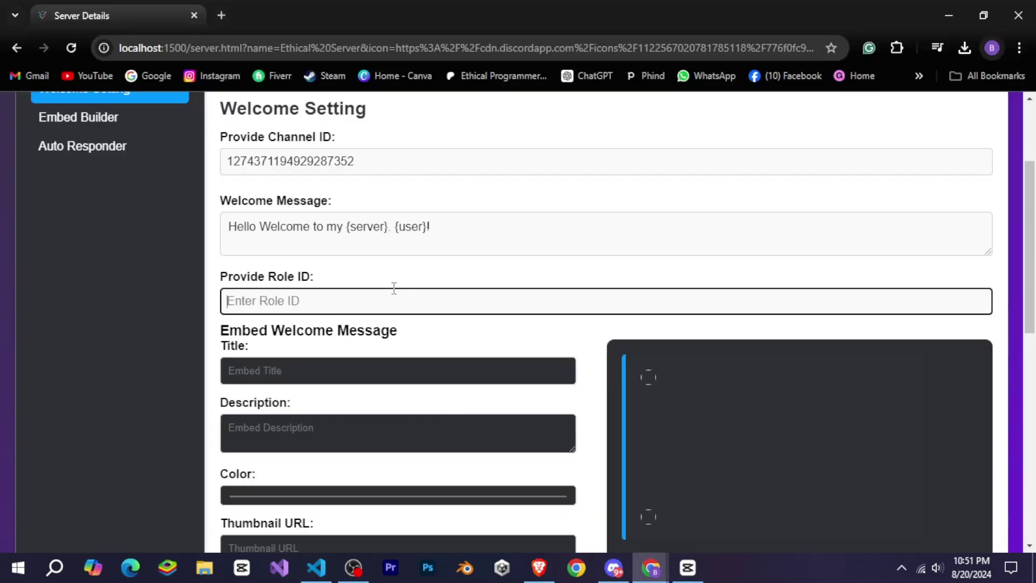
key(ctrl+v)
scroll(367, 289, down, 1)
click(341, 291)
Give the embed the title "Ethical Programmer", a description and a green colour.
text(Ethical Programmer)
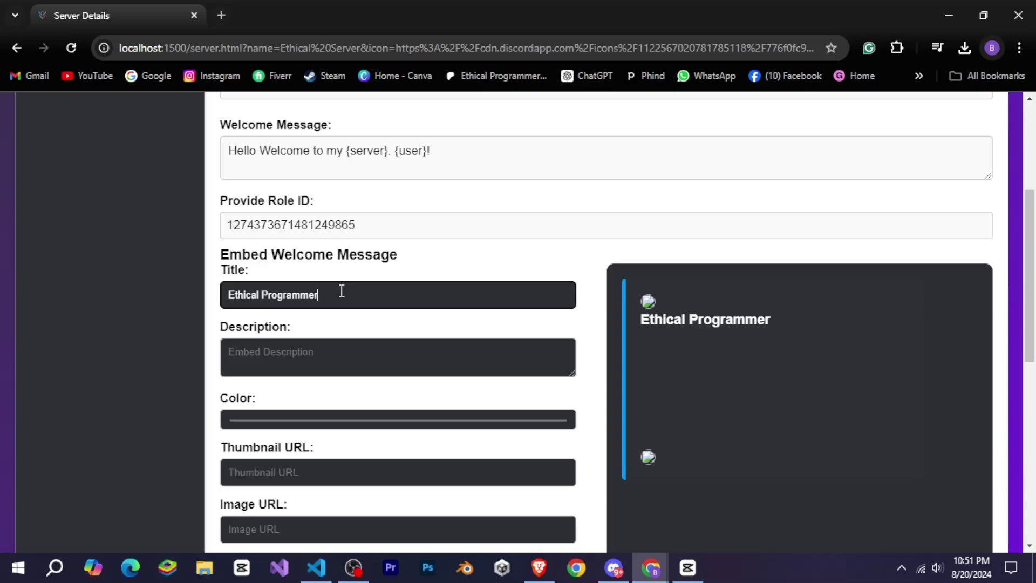
click(287, 349)
text(Hello Thanks for j)
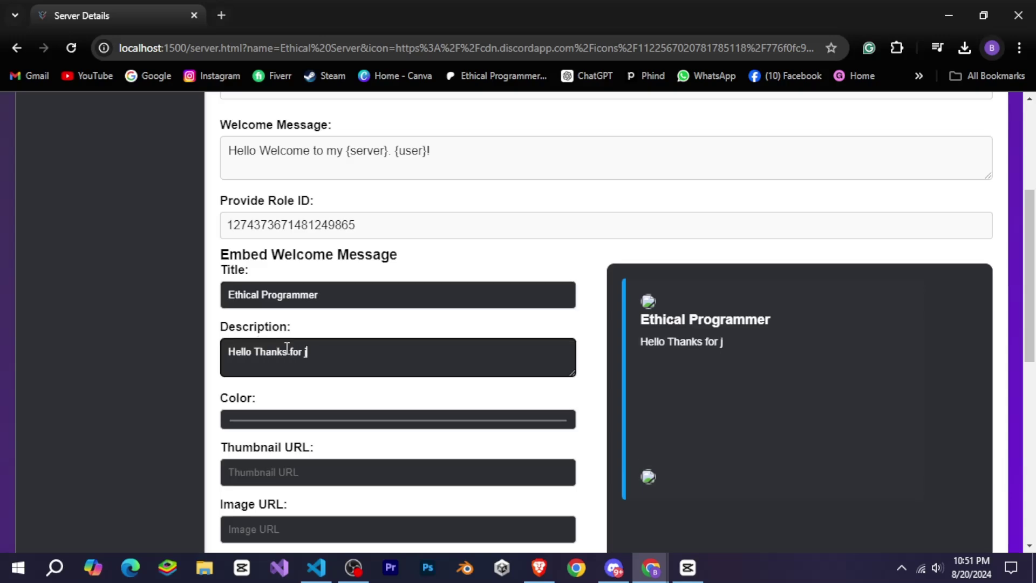
click(320, 426)
click(356, 340)
Paste the image link into the Thumbnail, Image, Footer Icon and Author Icon URL fields.
scroll(466, 347, down, 4)
click(348, 246)
key(super+v)
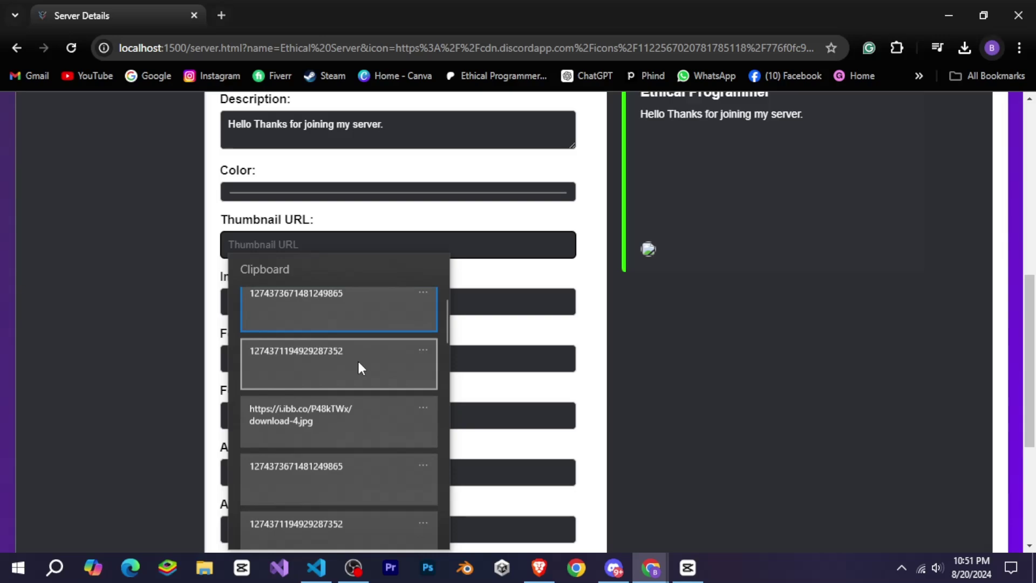
click(348, 410)
click(351, 334)
click(328, 310)
text(https://i.ibb.co/P48kTWx/download-4.jpg)
click(319, 416)
text(https://i.ibb.co/P48kTWx/download-4.jpg)
click(324, 529)
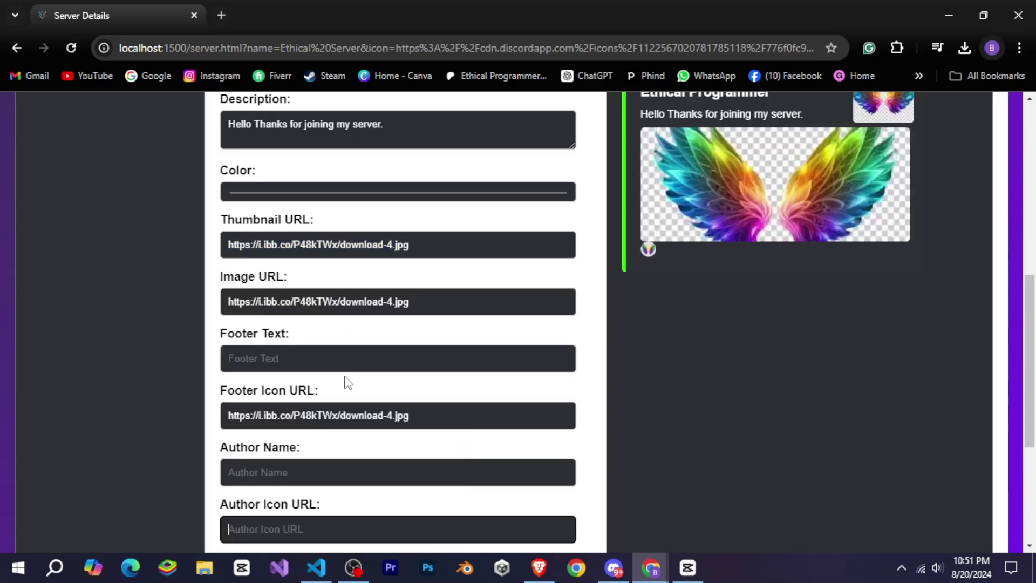
text(https://i.ibb.co/P48kTWx/download-4.jpg)
Fill in the footer text and set the author name to "Ethical Code".
click(321, 357)
text(Et)
scroll(323, 371, down, 1)
click(307, 396)
text(Ethical)
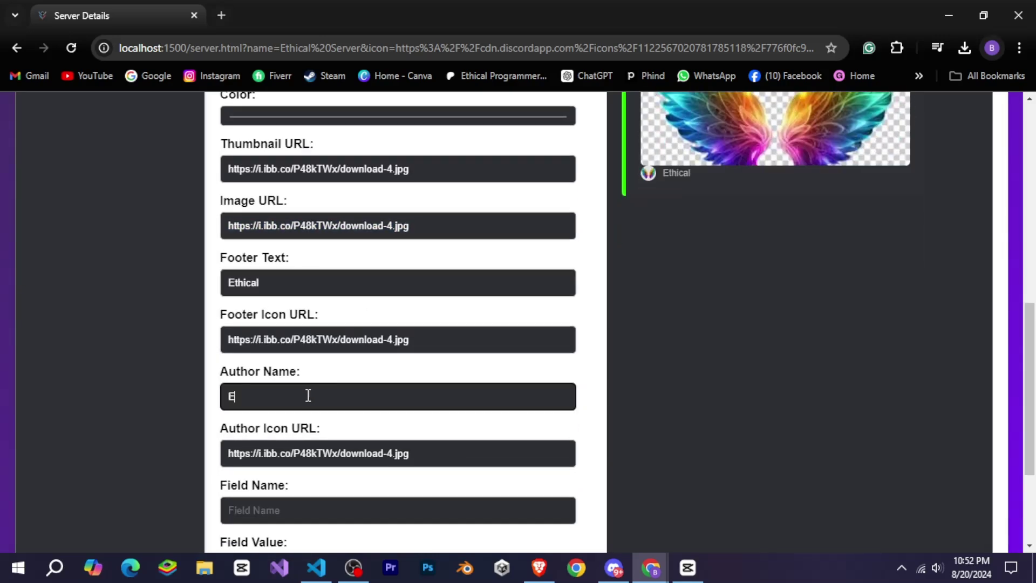
text( Code)
Add field "Field 1" with value "Field 1 Value" and save the welcome settings.
scroll(308, 396, down, 2)
click(306, 365)
text(Field 1)
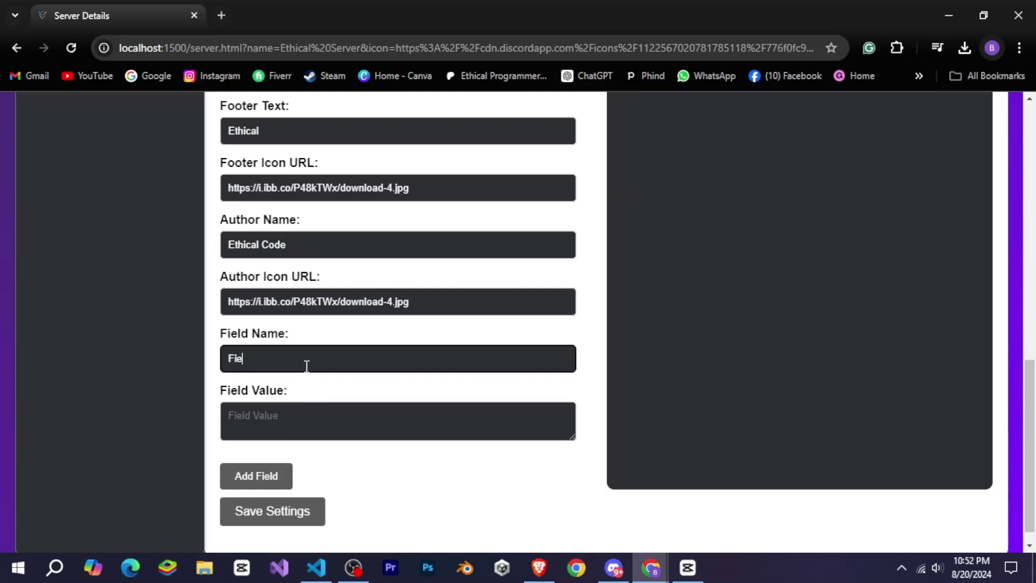
key(Tab)
text(Field 1 Value)
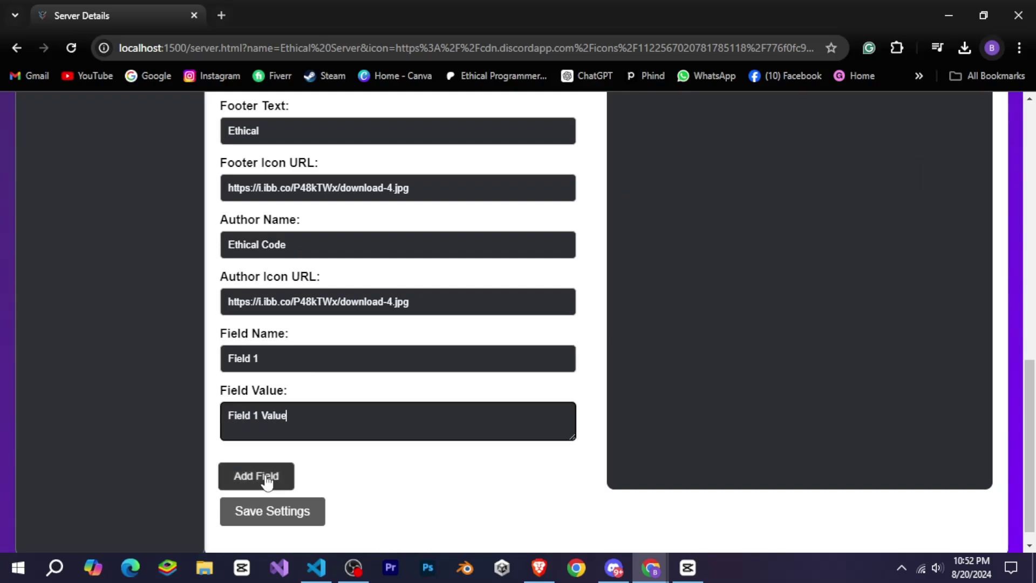
click(264, 478)
scroll(595, 331, up, 8)
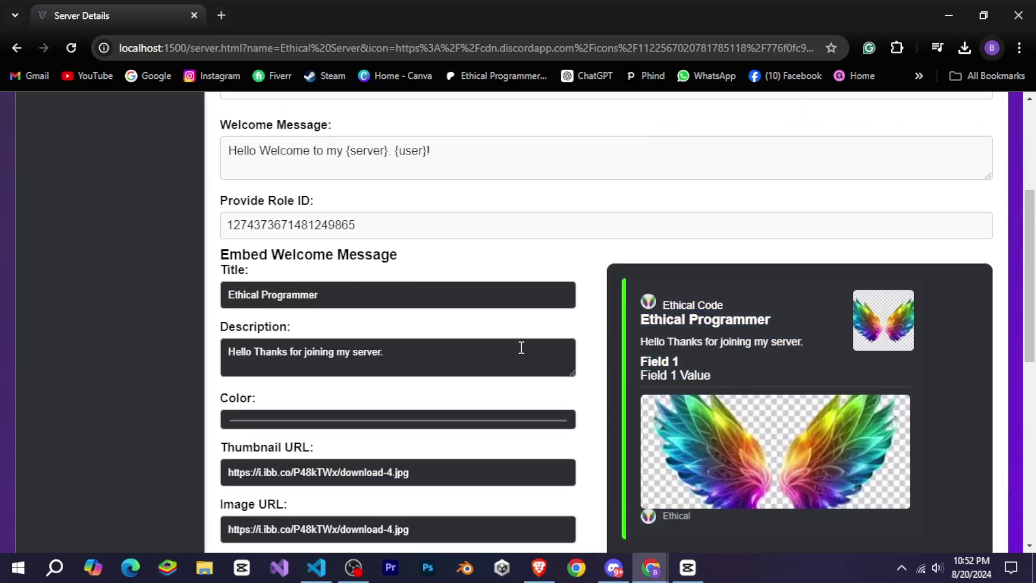
scroll(519, 347, down, 9)
click(300, 501)
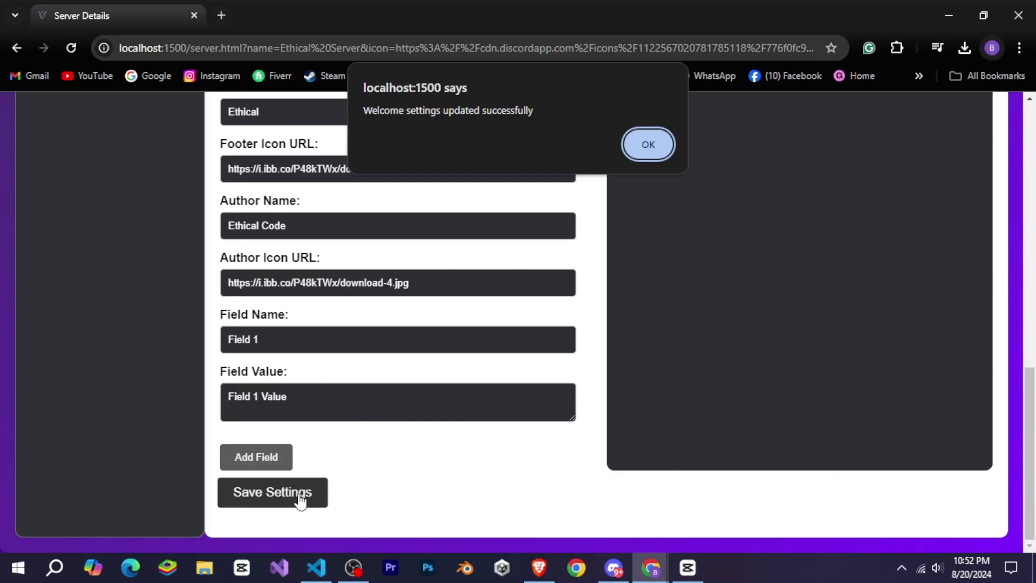
click(645, 144)
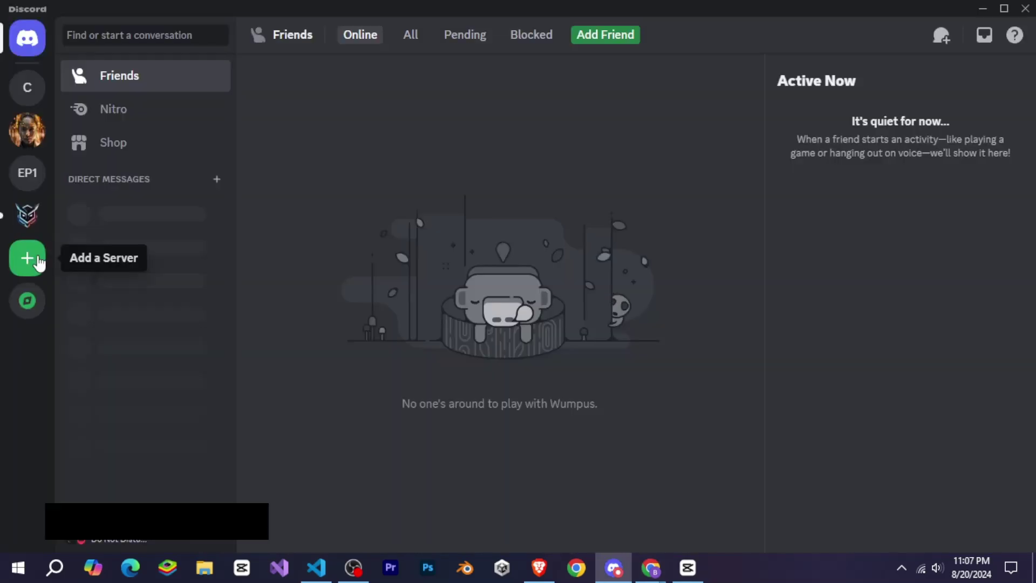
Join Ethical Server with the pasted invite link and view the Ethical Programmer embed in #welcome.
click(26, 258)
click(462, 462)
click(423, 238)
text(https://discord.gg/KQUEQCmG)
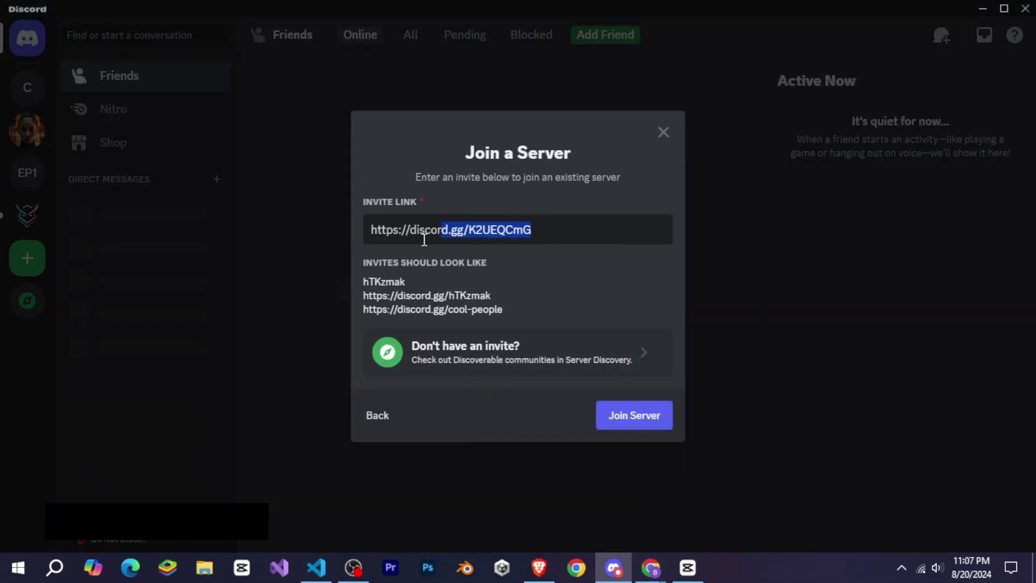
key(Return)
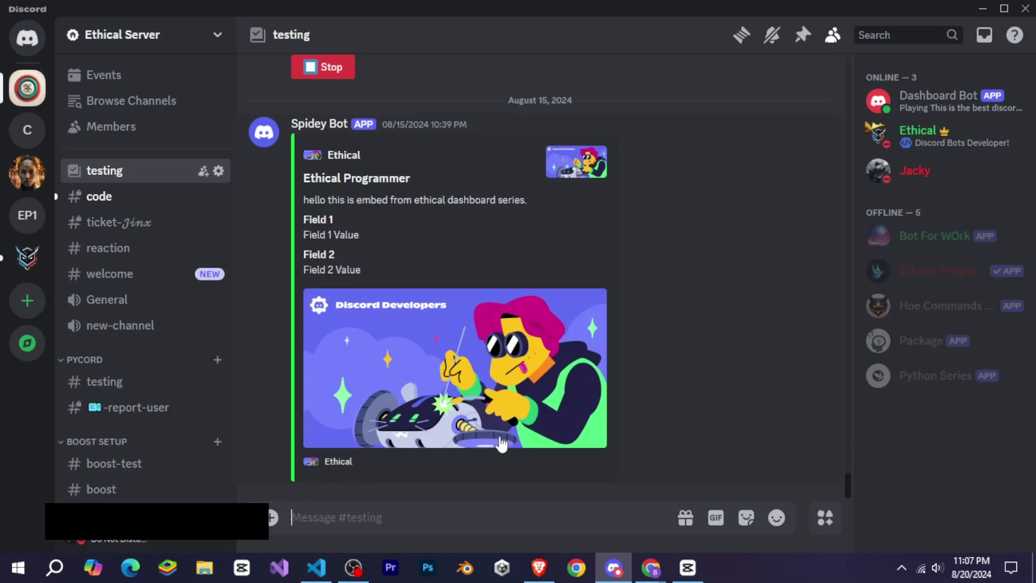
click(153, 281)
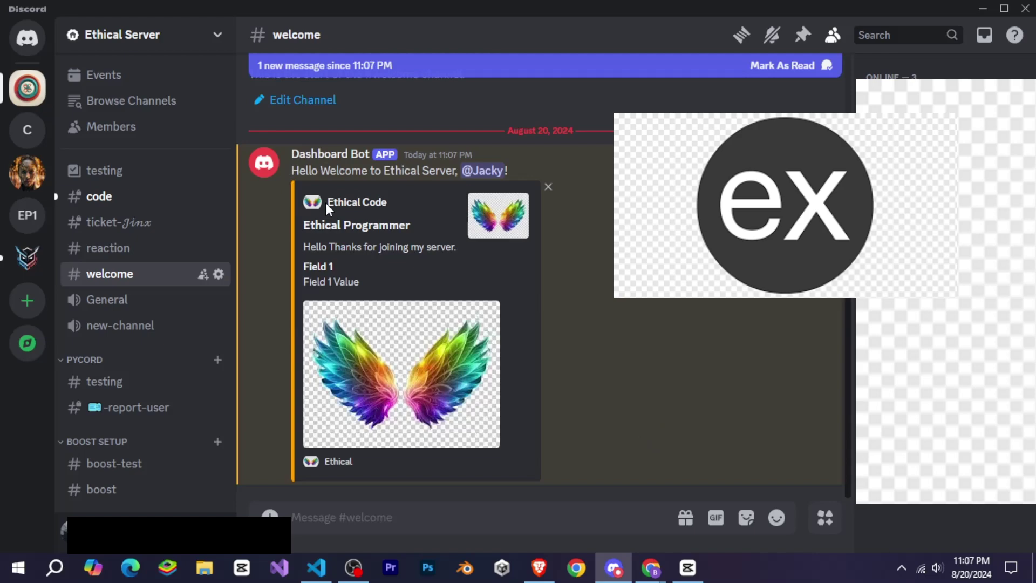
drag(292, 171, 411, 225)
click(500, 219)
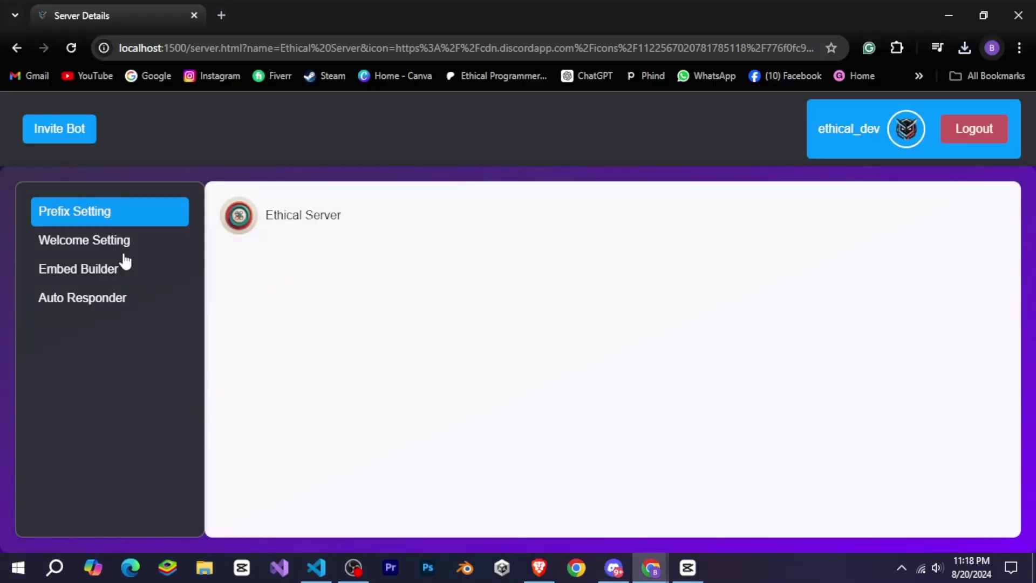
Switch between the Welcome Setting, Embed Builder and Auto Responder sections, ending on Auto Responder.
click(122, 245)
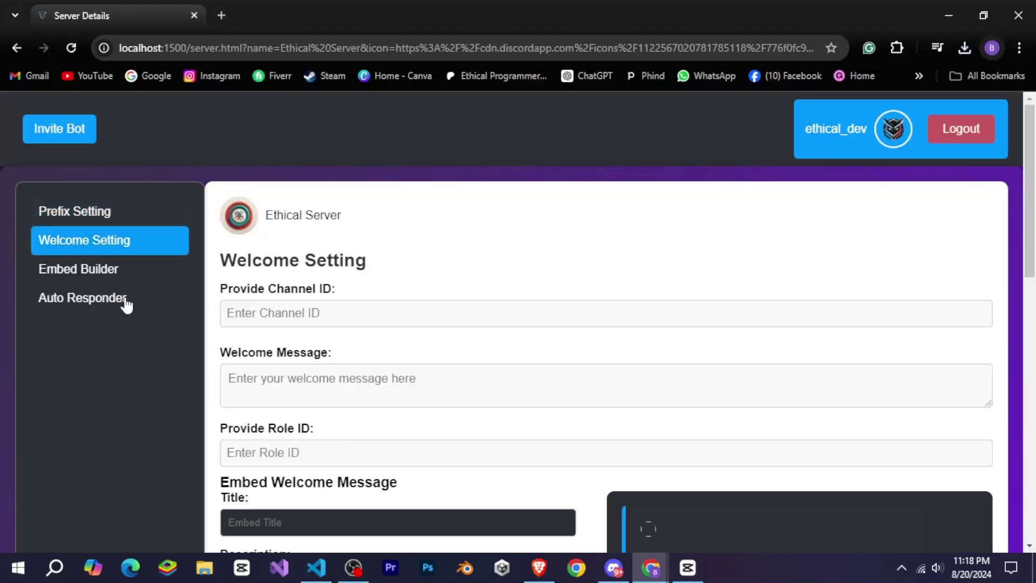
click(125, 303)
click(132, 240)
click(137, 274)
click(111, 315)
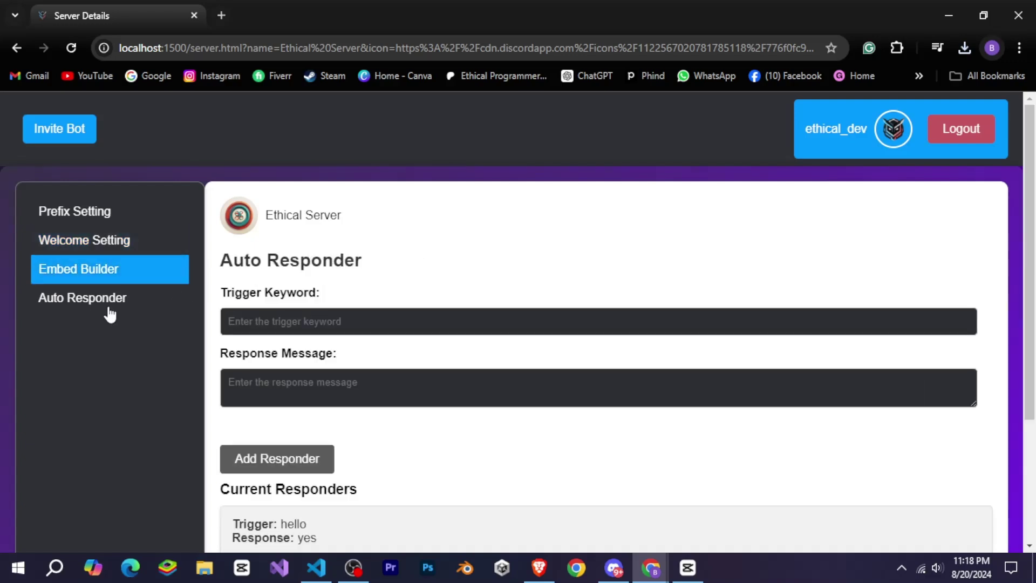
Add a responder with trigger "how are you" and response "i am fine what about you?".
click(288, 326)
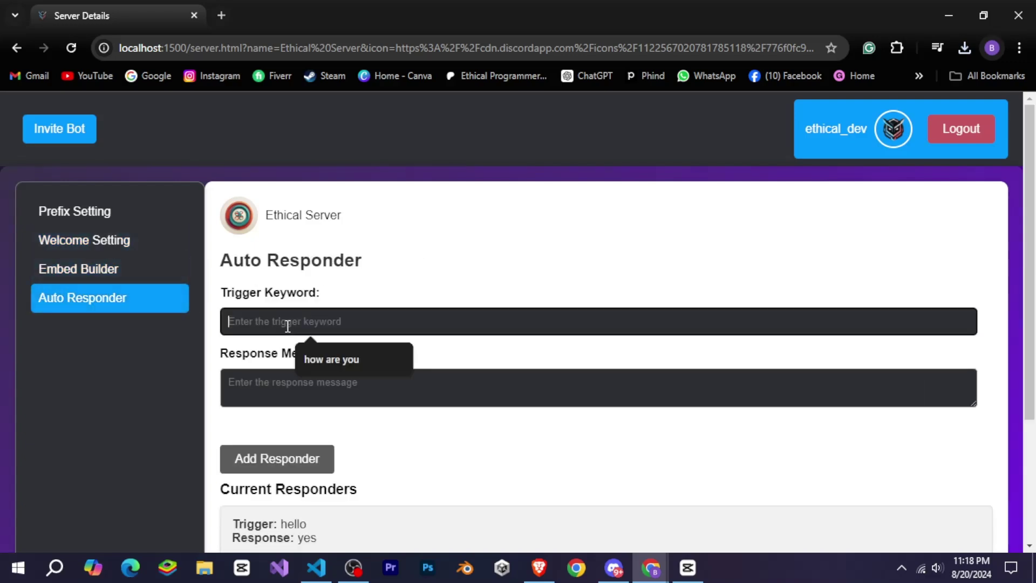
click(351, 368)
click(351, 386)
text(i am fine what about you?)
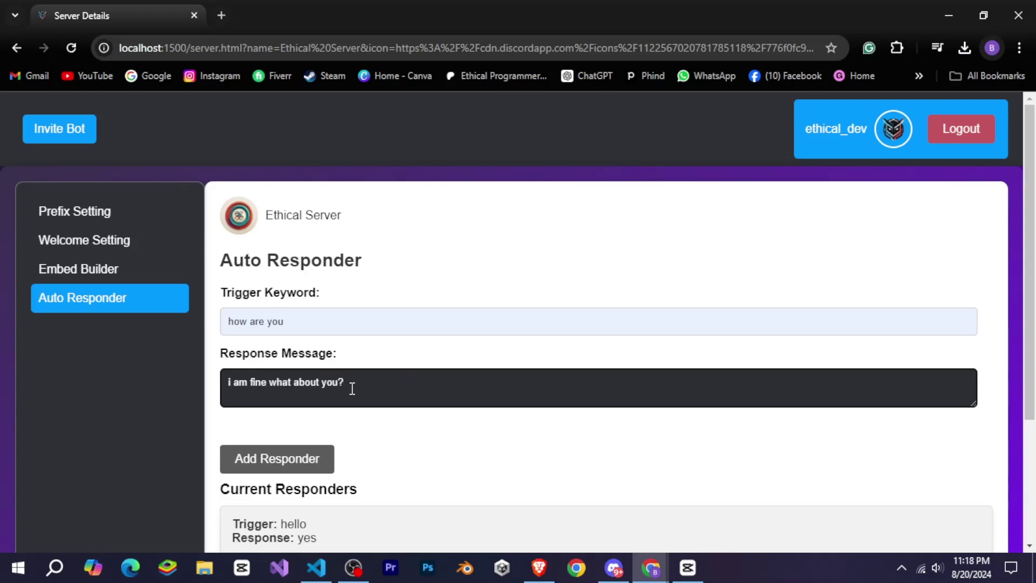
click(324, 459)
key(Return)
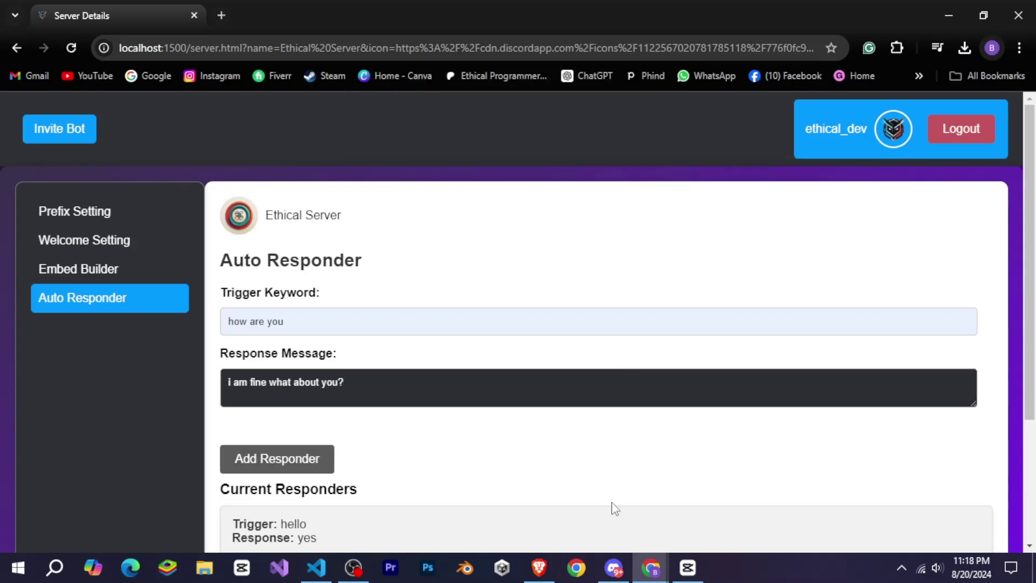
Send "how are you" in #testing and check the bot's reply "i am fine what about you?".
key(alt+Tab)
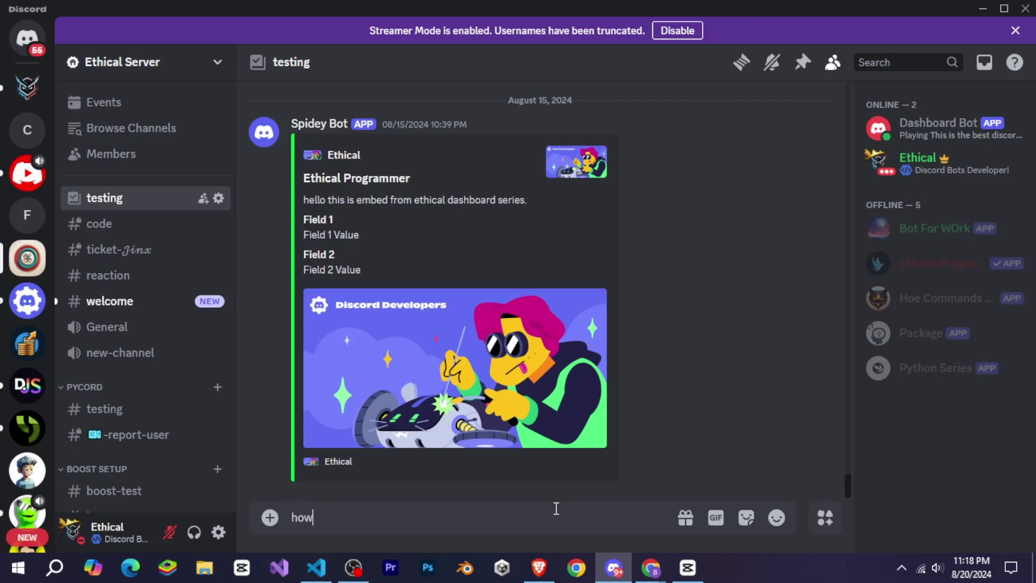
key(Return)
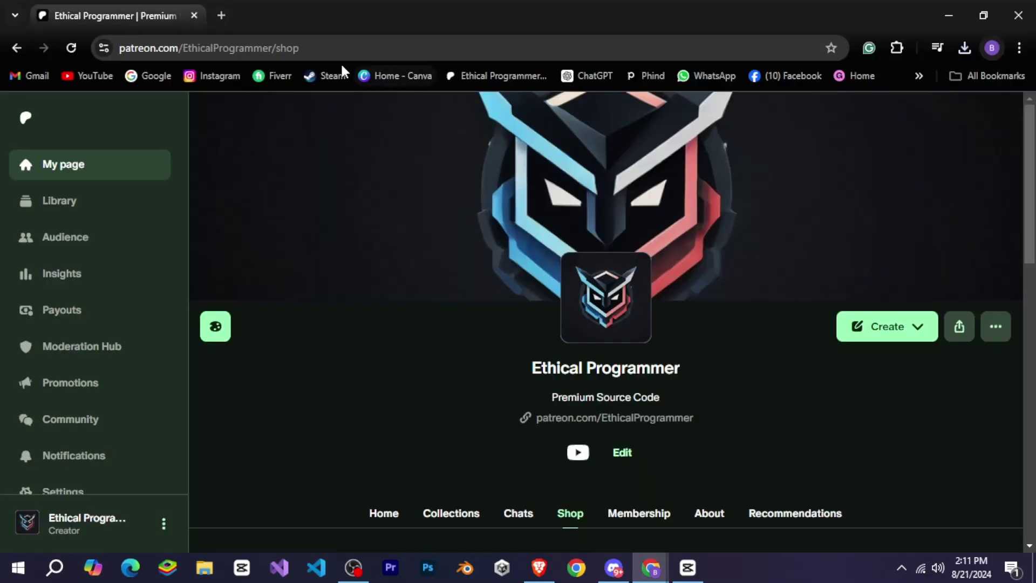
drag(307, 48, 133, 56)
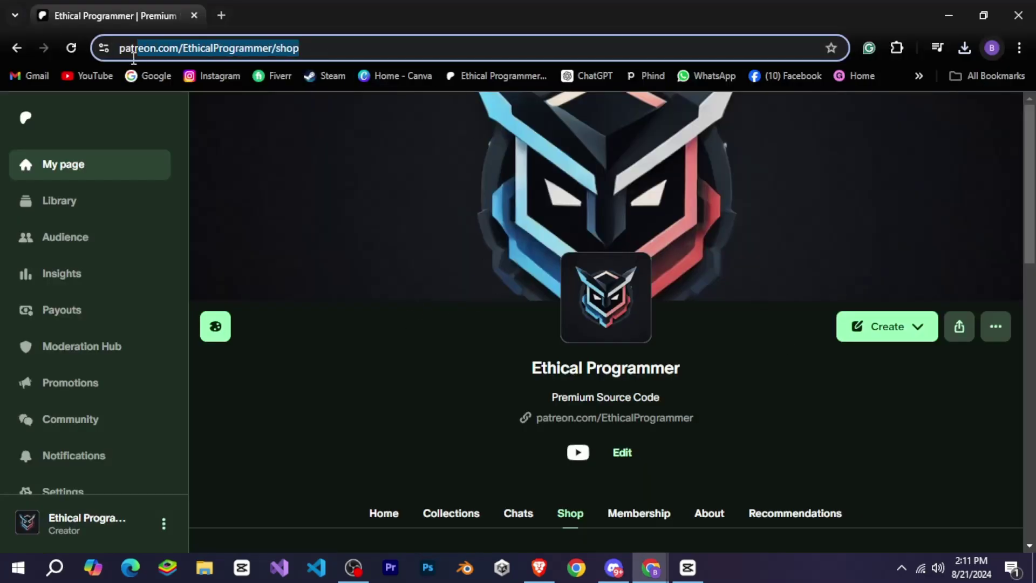
Browse the six Patreon shop products and open the Advanced Discord Bot Dashboard [ Ready To Launch ] page.
click(376, 340)
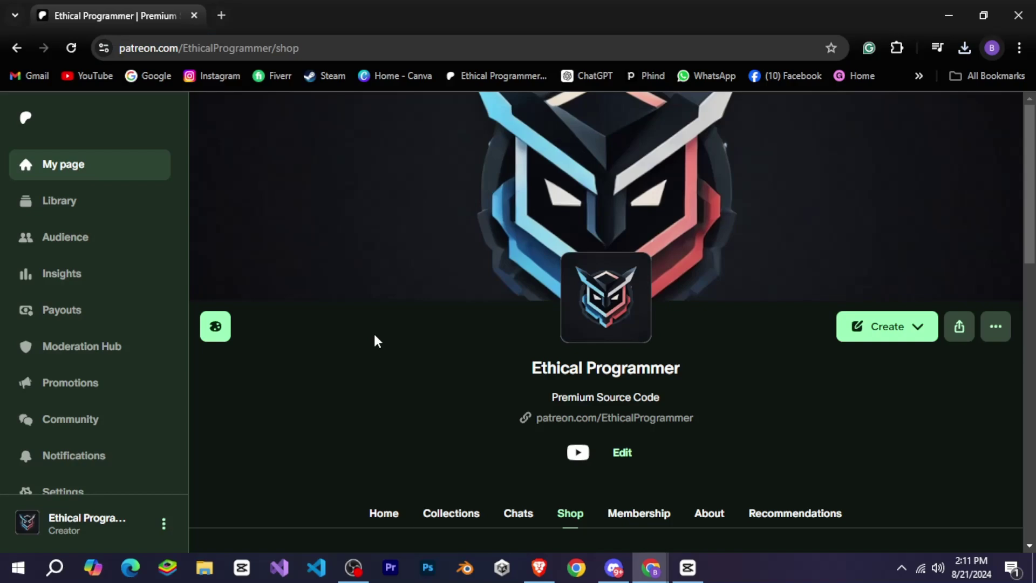
scroll(481, 358, down, 3)
click(569, 363)
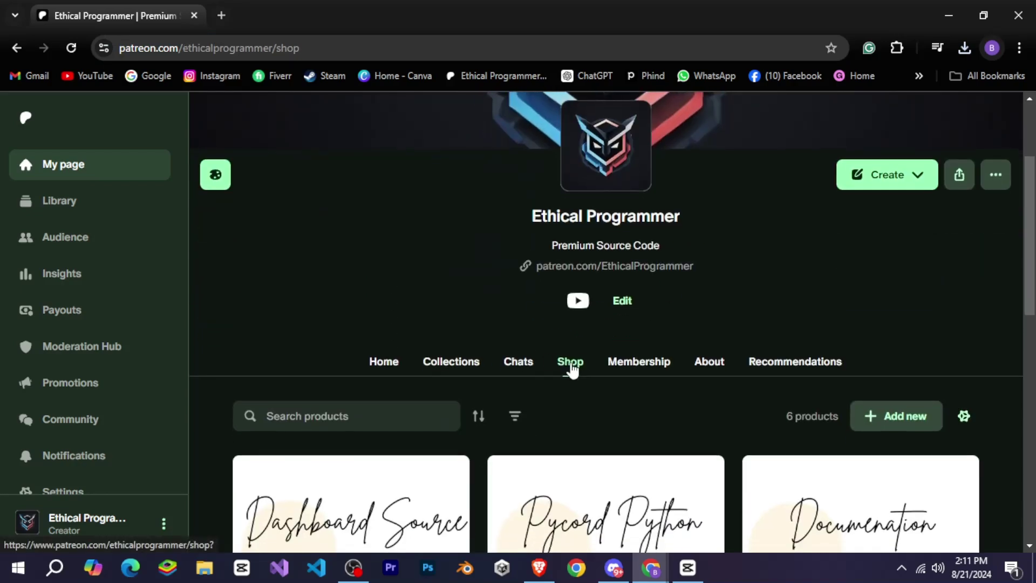
scroll(573, 370, down, 3)
scroll(572, 368, down, 3)
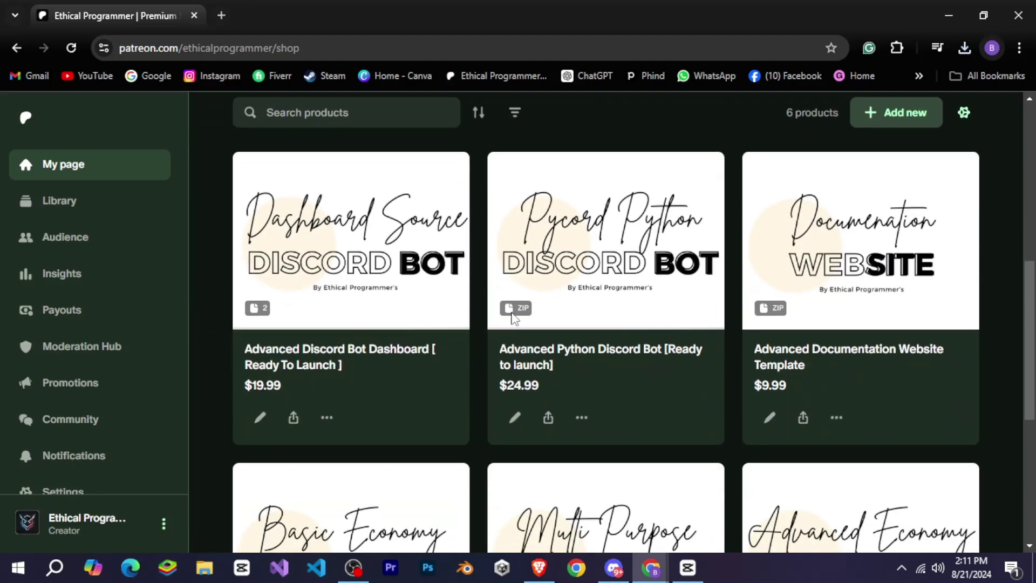
scroll(788, 361, down, 5)
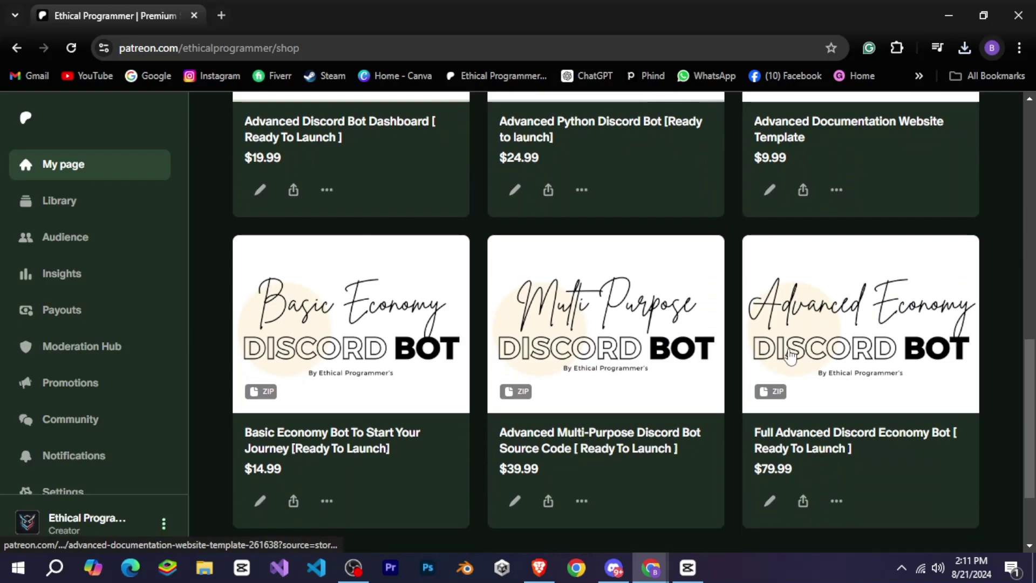
scroll(789, 362, down, 1)
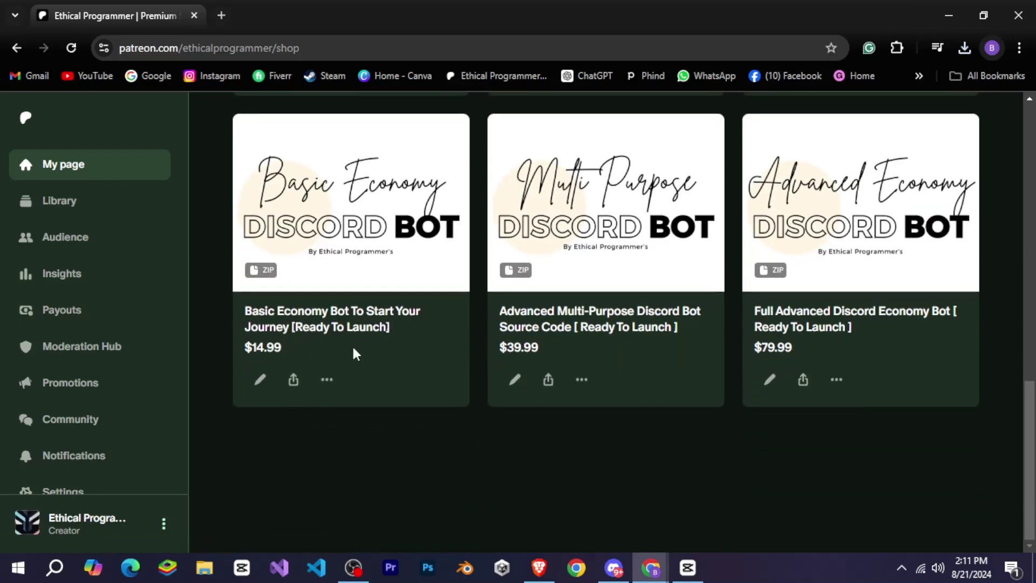
scroll(551, 348, up, 7)
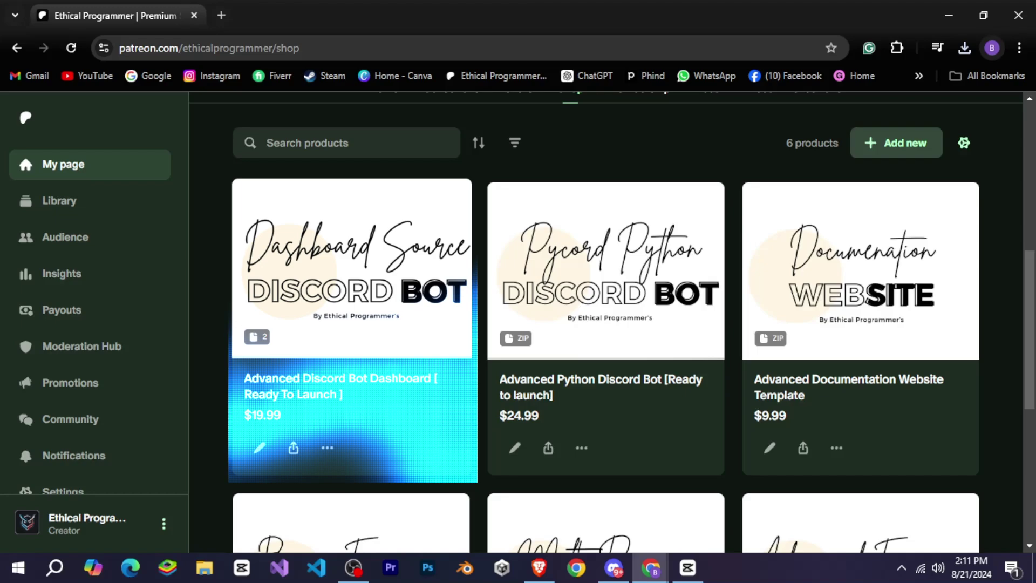
key(F5)
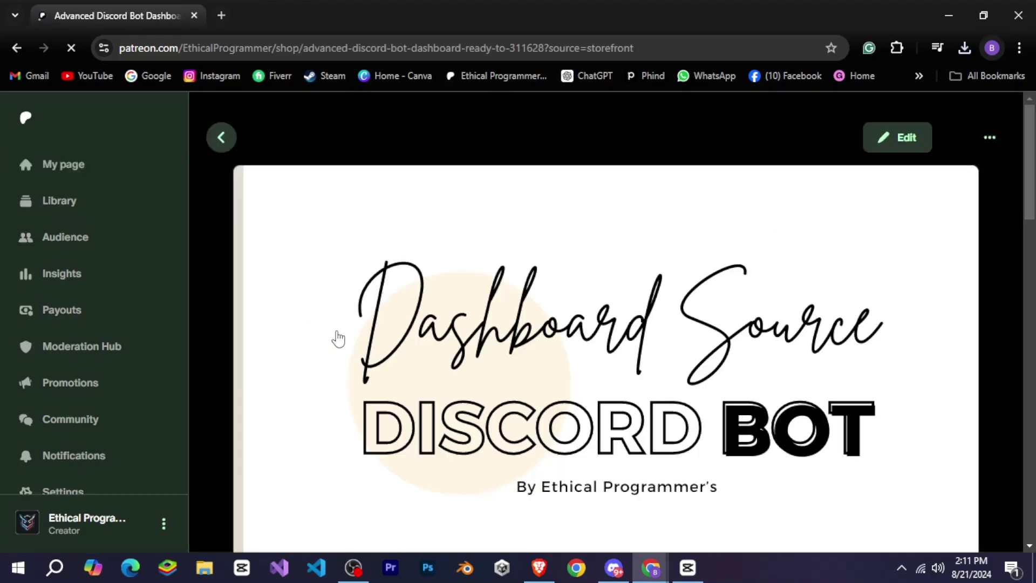
Read down the product description, highlighting its opening headline and paragraphs.
scroll(639, 209, down, 6)
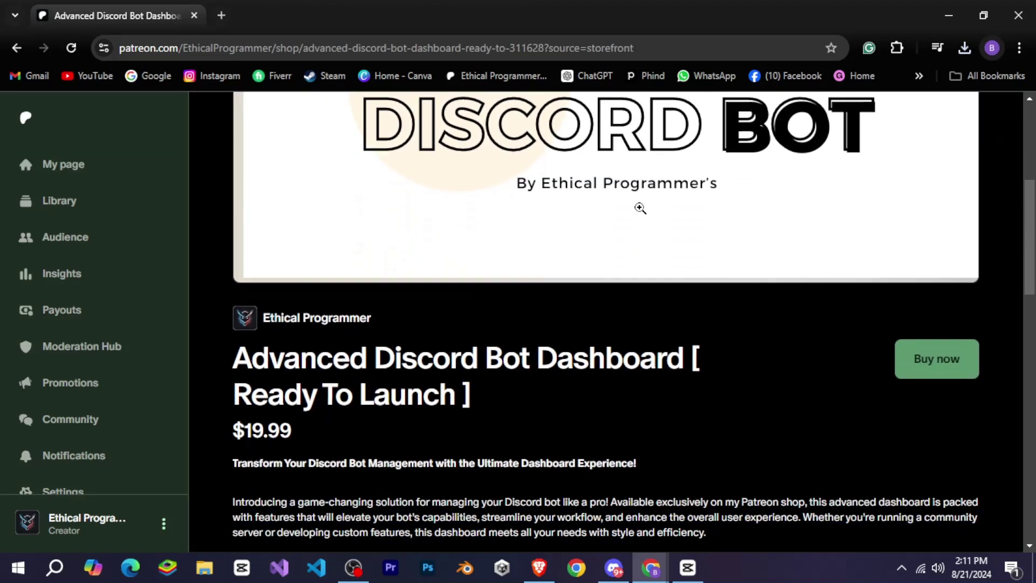
scroll(640, 208, down, 5)
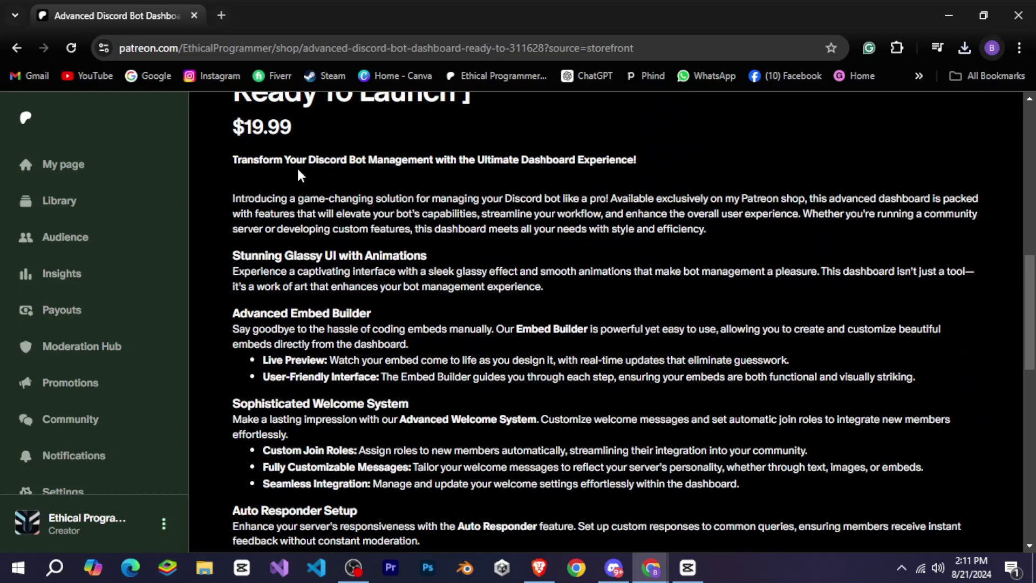
drag(229, 161, 598, 178)
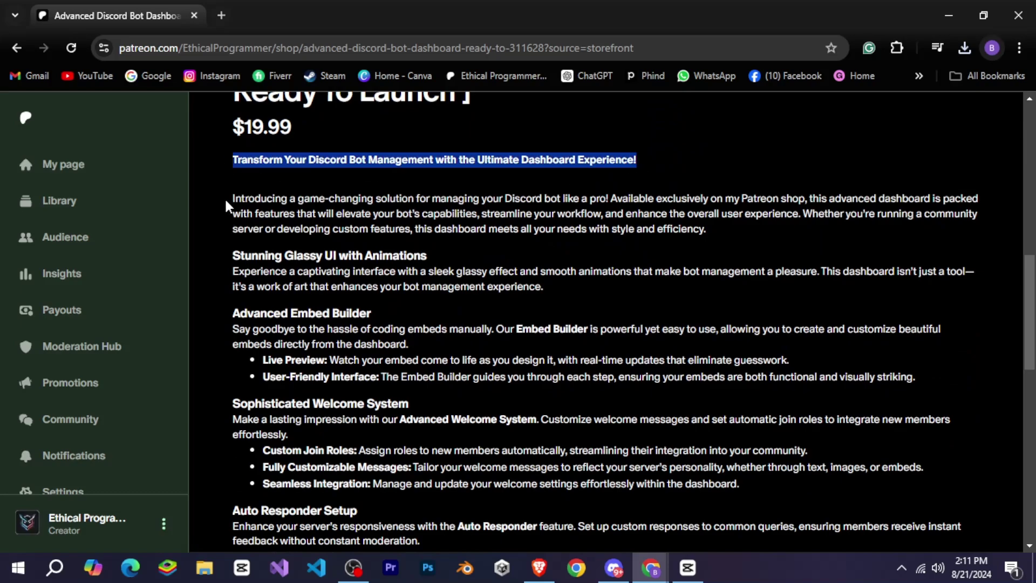
drag(226, 206, 372, 295)
scroll(303, 256, down, 3)
click(376, 294)
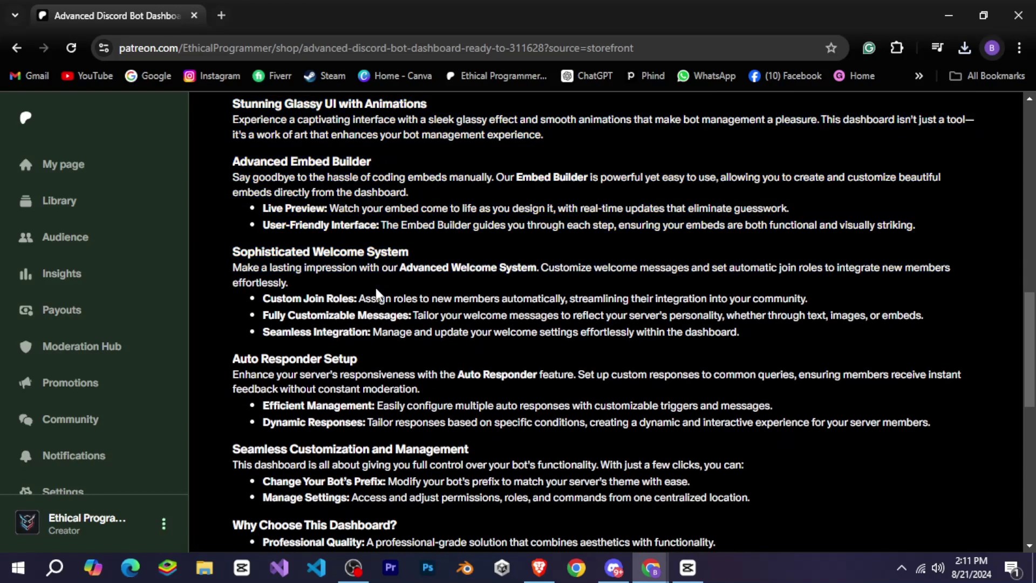
scroll(376, 294, down, 6)
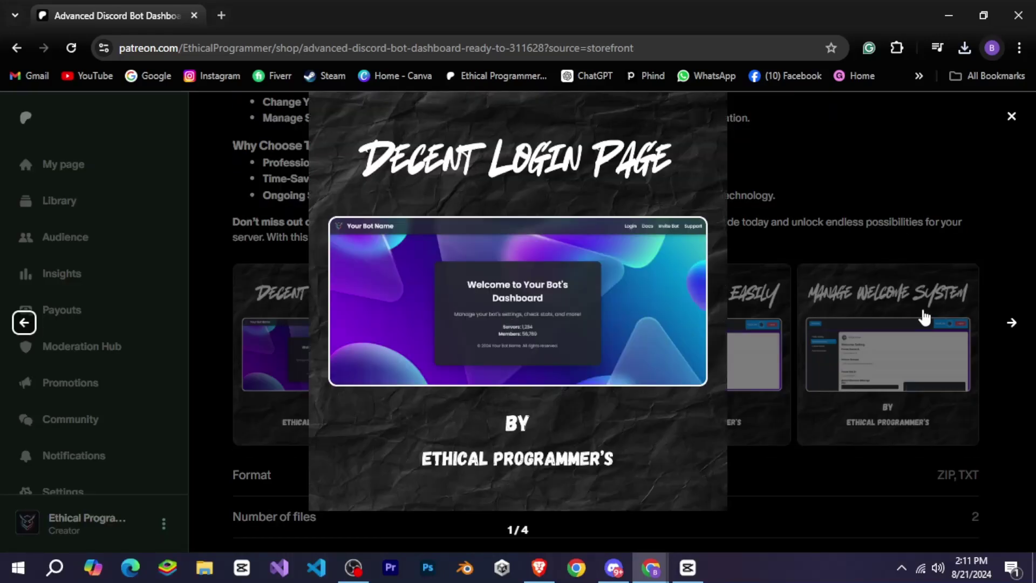
Step through the preview images, from the Glassy Effect Page to the last one, then close the viewer.
click(1014, 324)
click(1015, 325)
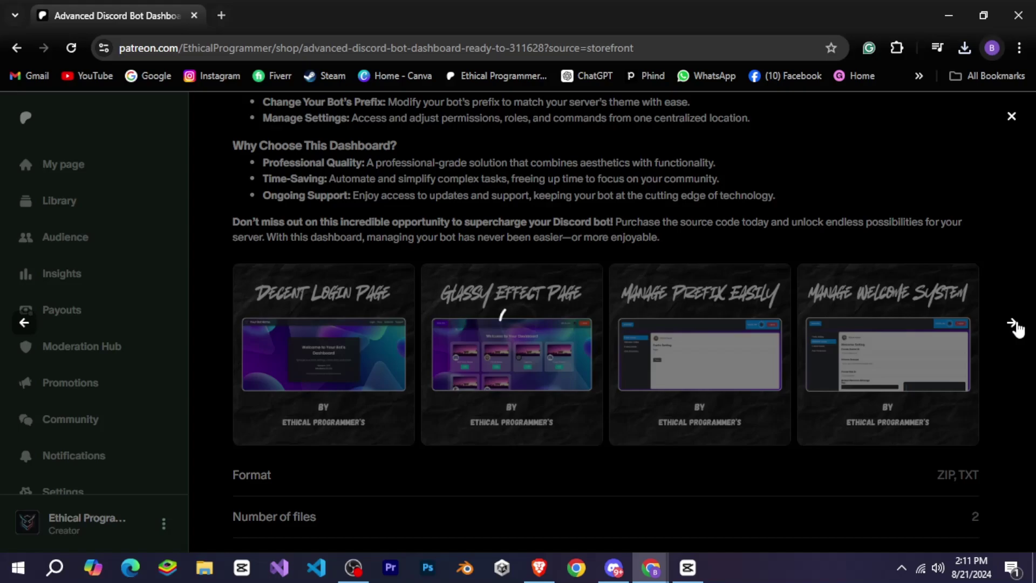
click(1015, 325)
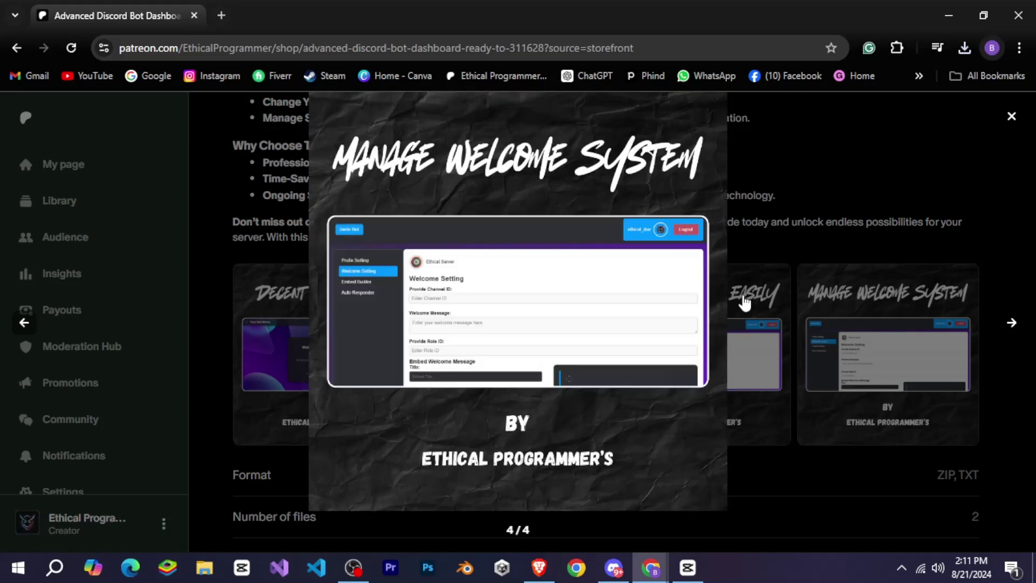
click(742, 300)
Highlight the product price, then scroll back up the product page.
scroll(742, 294, down, 3)
scroll(630, 363, up, 10)
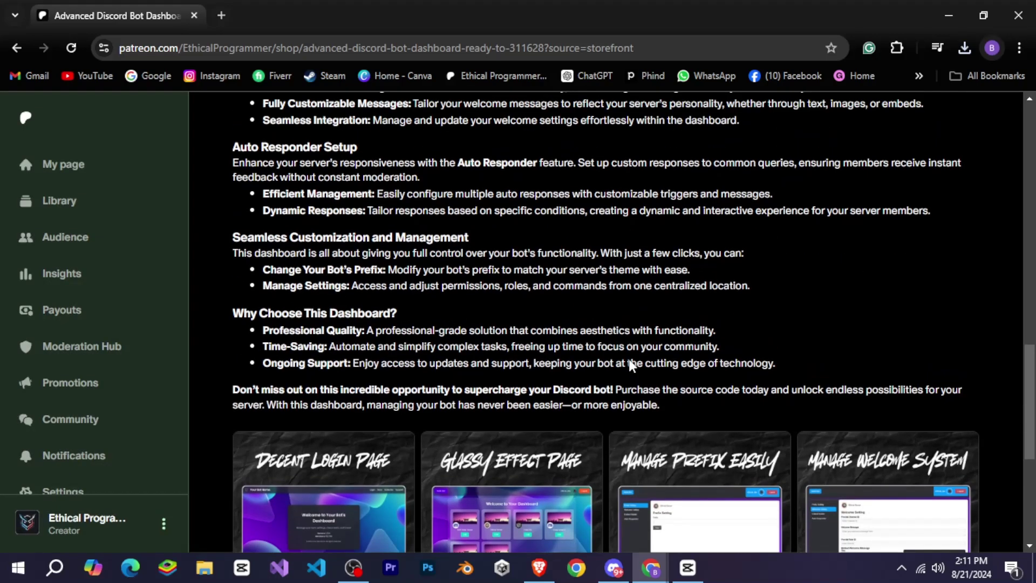
drag(291, 353, 247, 358)
click(238, 363)
scroll(238, 363, up, 2)
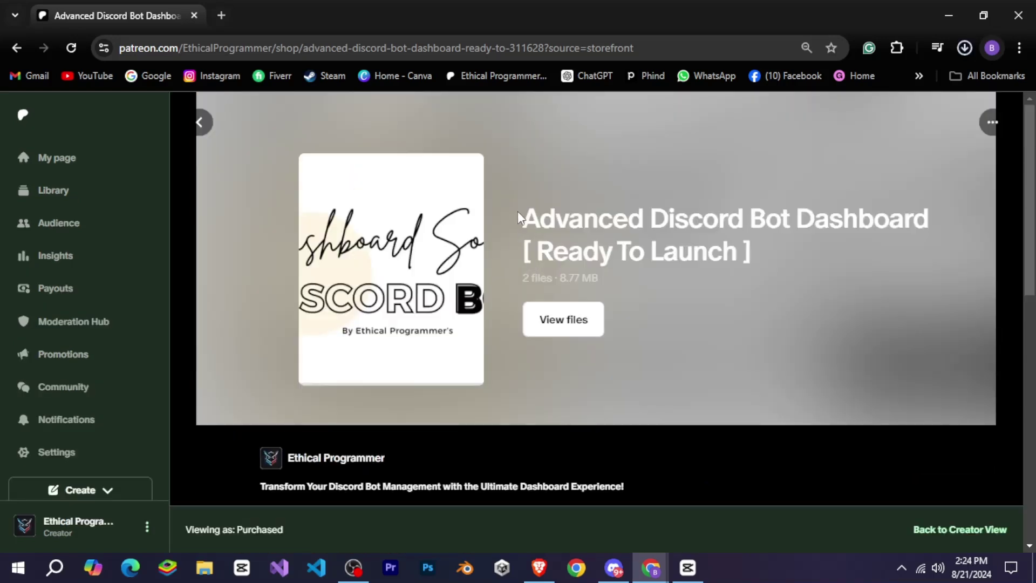
drag(518, 218, 687, 294)
click(691, 295)
click(564, 332)
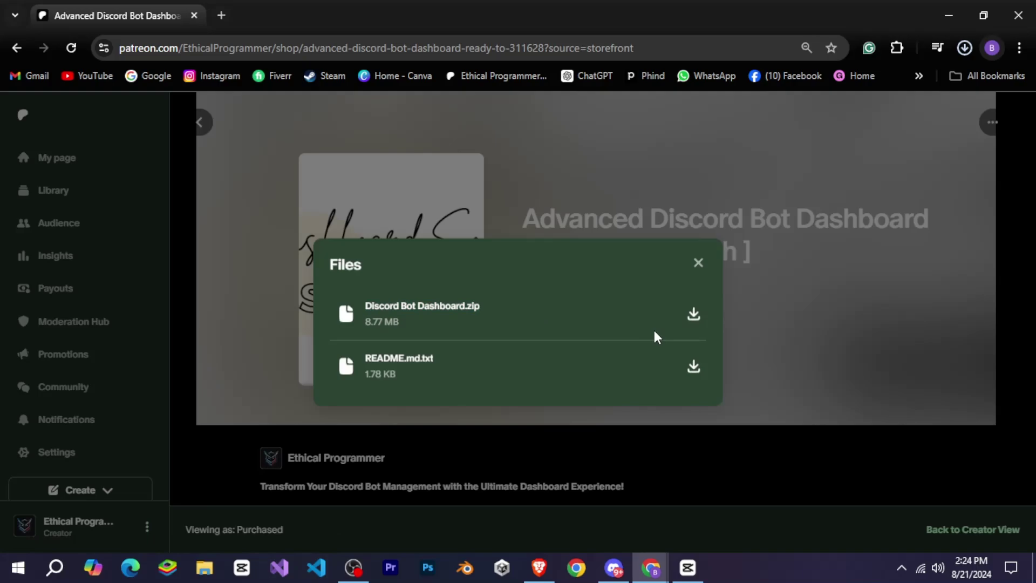
click(698, 269)
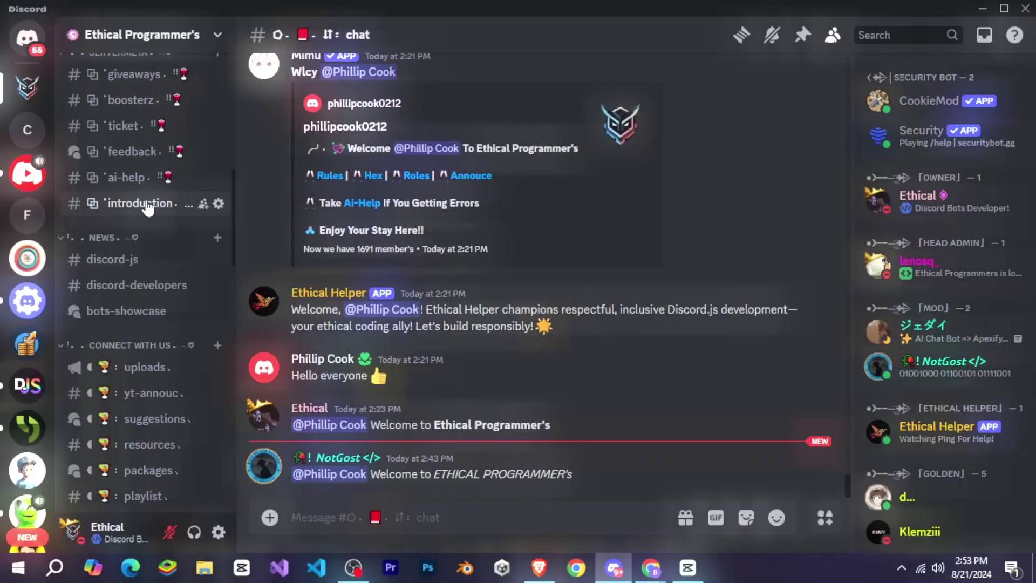
scroll(149, 208, down, 1)
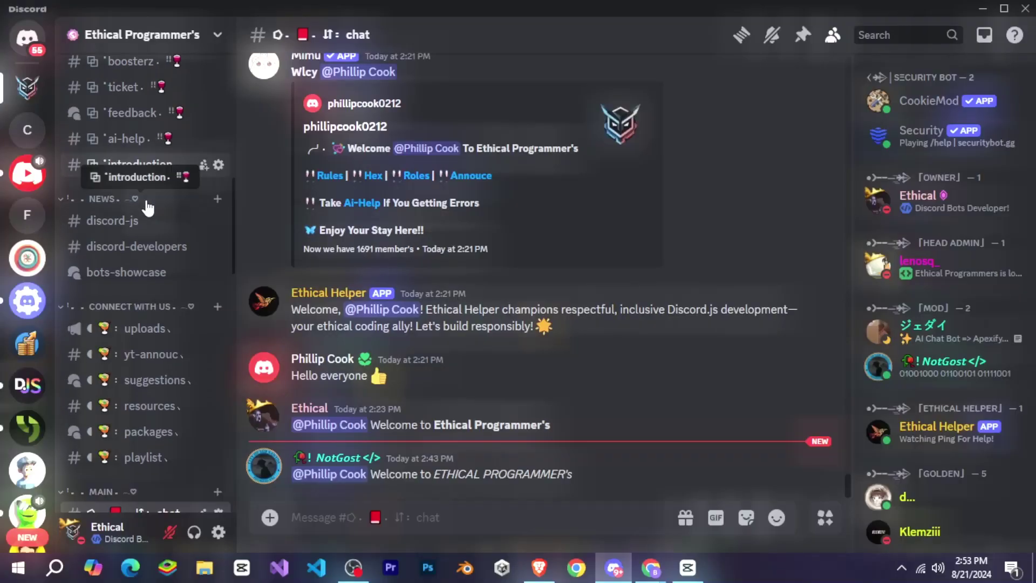
scroll(147, 207, down, 3)
click(148, 160)
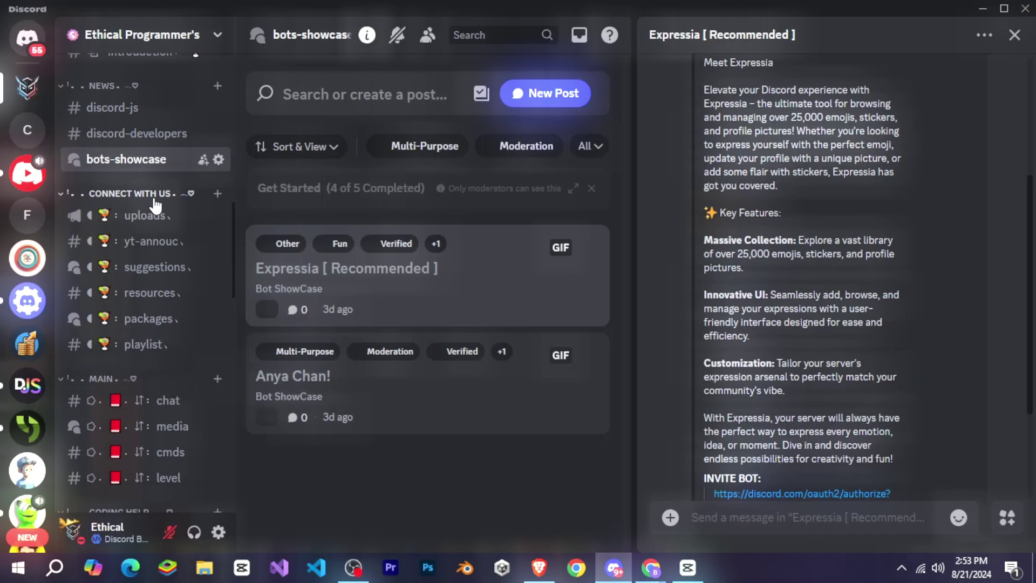
scroll(155, 216, down, 5)
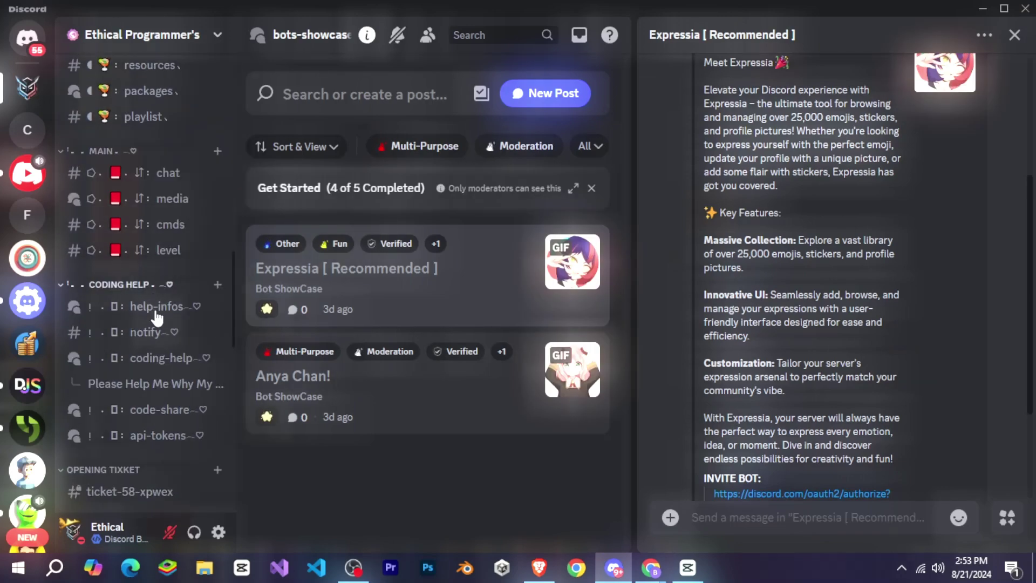
click(157, 335)
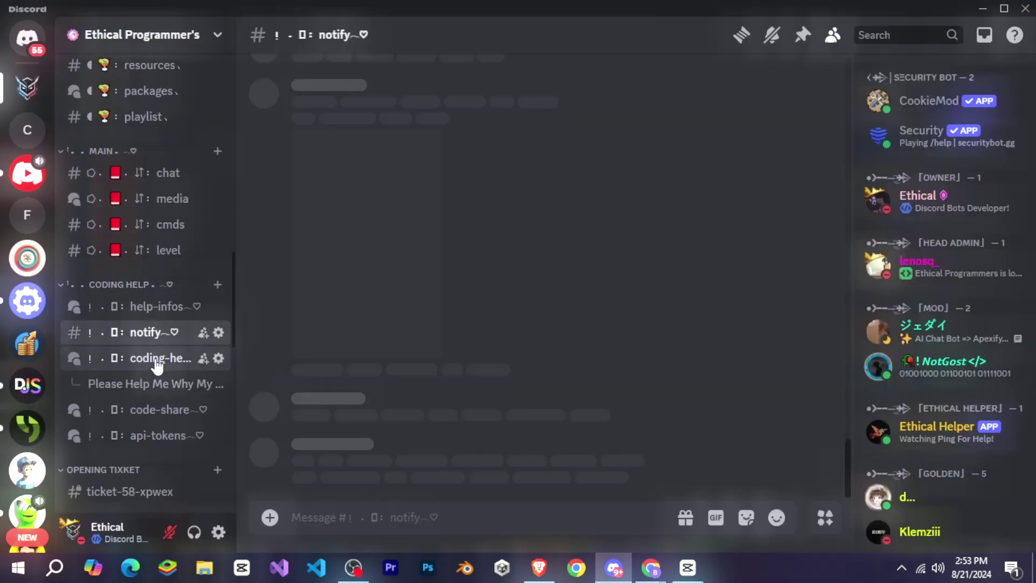
Open the coding-help forum and scroll down the member list.
click(156, 362)
scroll(435, 250, down, 5)
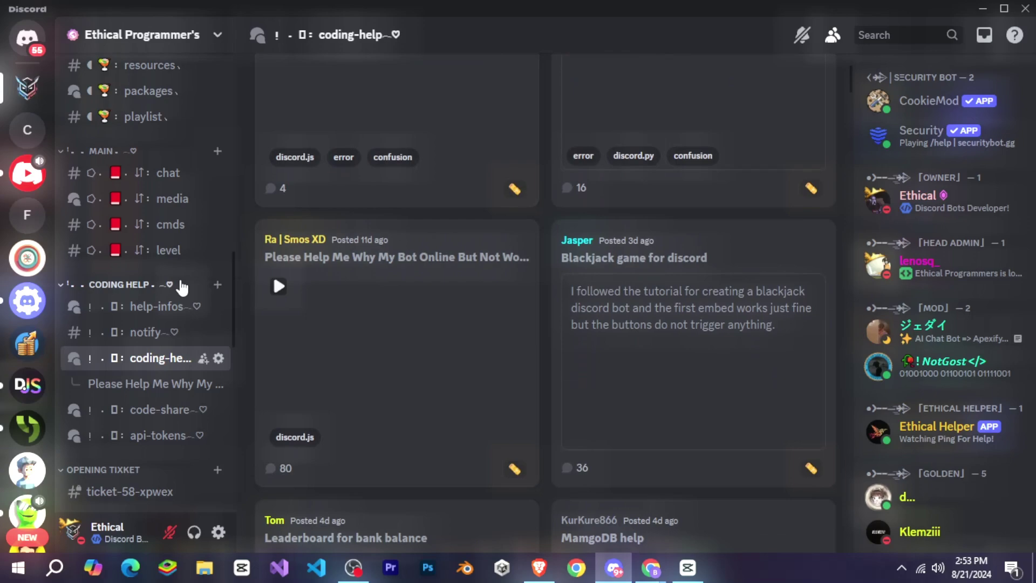
scroll(182, 288, down, 3)
scroll(1016, 269, down, 4)
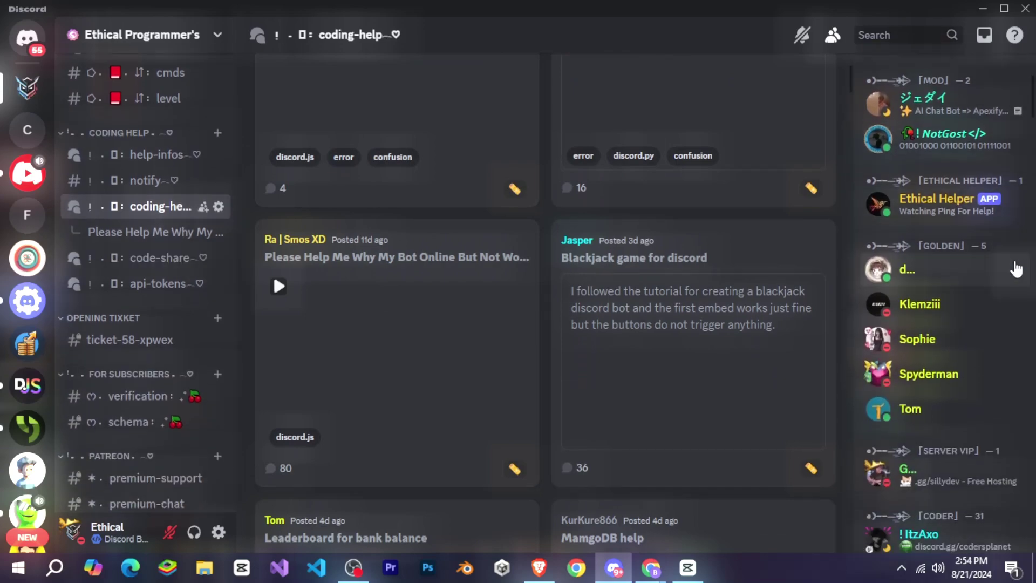
scroll(1017, 268, down, 6)
scroll(987, 289, down, 3)
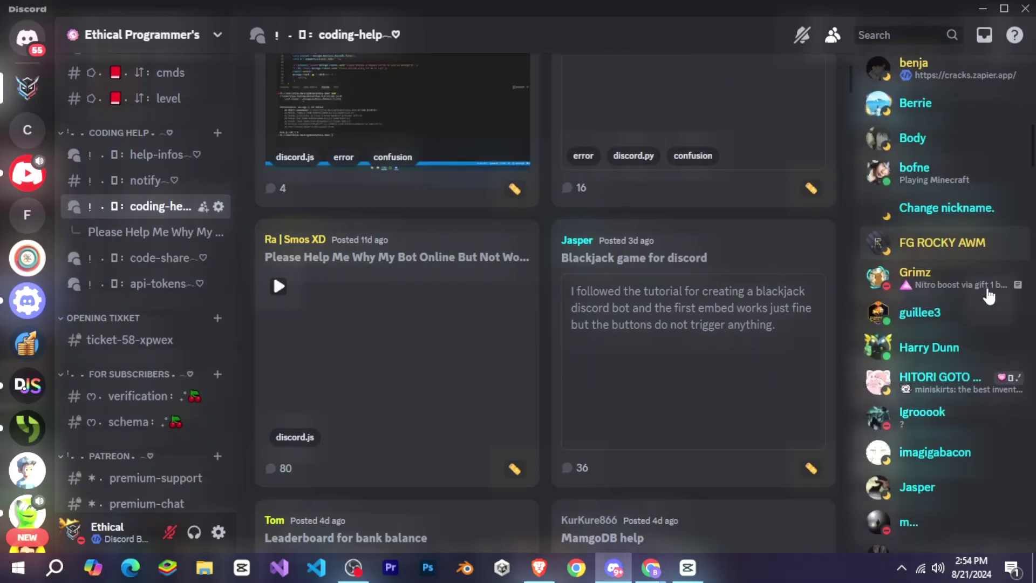